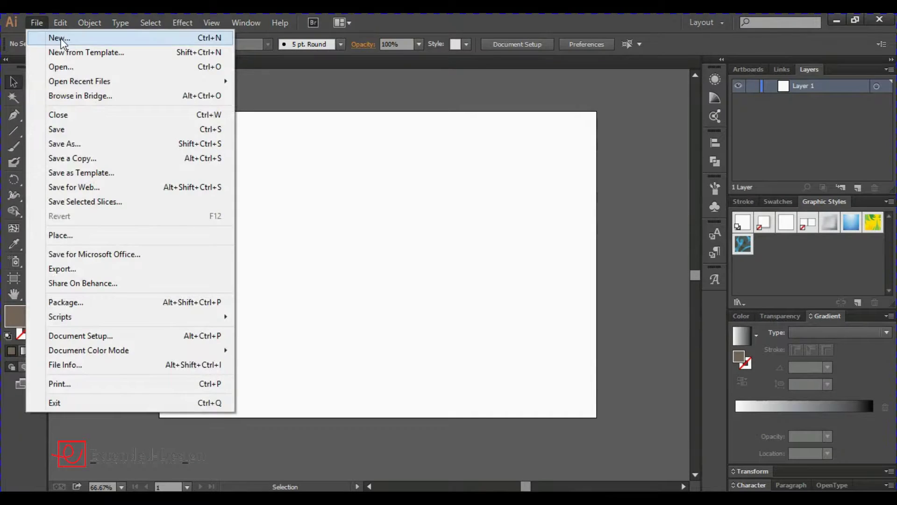
# Open File > New with a 1000 by 700 pt document in Points and one artboard.
pyautogui.click(54, 36)
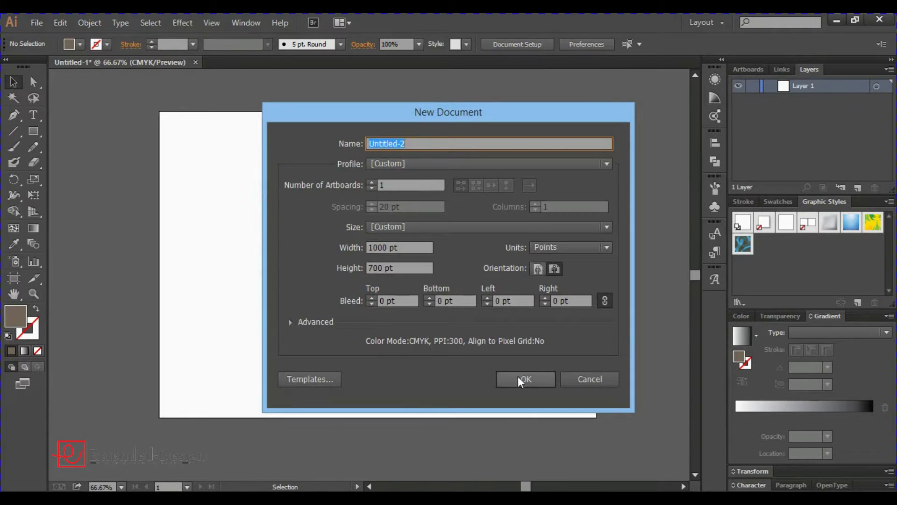
# Create the 1000 x 700 pt document and draw a roughly 235.71 pt circle mid-artboard.
pyautogui.click(520, 378)
pyautogui.moveTo(37, 132); pyautogui.dragTo(91, 159)
pyautogui.moveTo(278, 199); pyautogui.dragTo(408, 330)
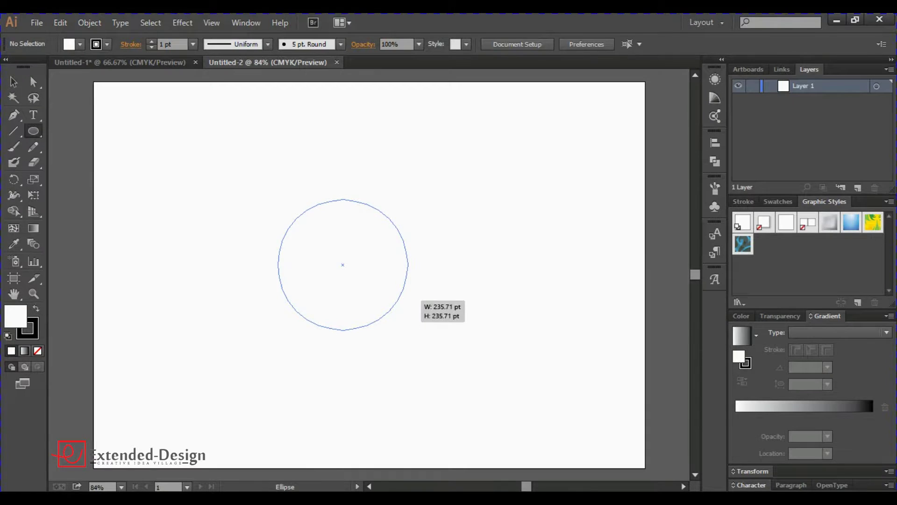
pyautogui.press('v')
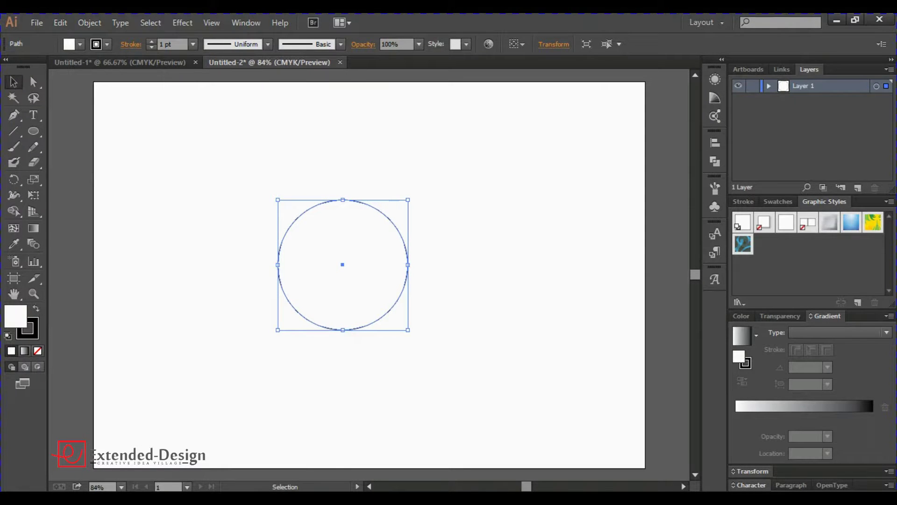
# Copy and paste the circle, placing the duplicate just above the original.
pyautogui.rightClick(340, 228)
pyautogui.click(61, 23)
pyautogui.click(81, 85)
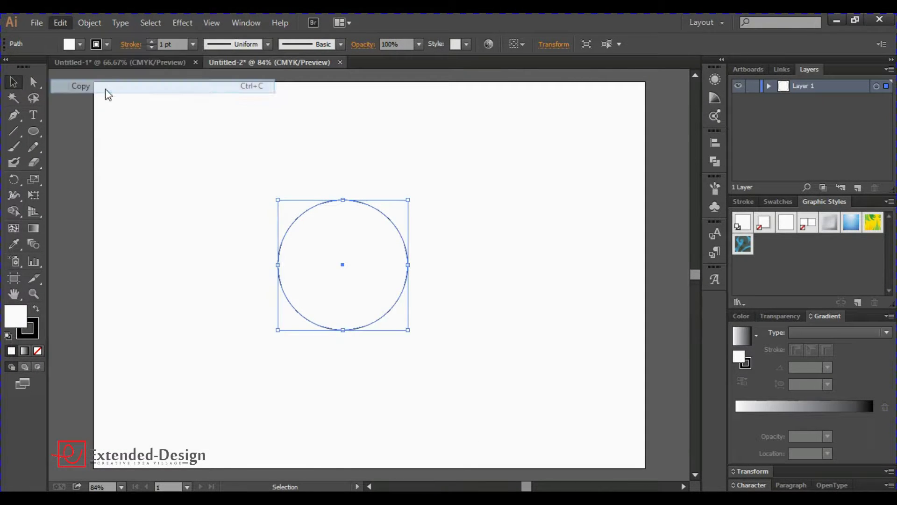
pyautogui.click(60, 23)
pyautogui.click(81, 100)
pyautogui.moveTo(367, 275); pyautogui.dragTo(343, 244)
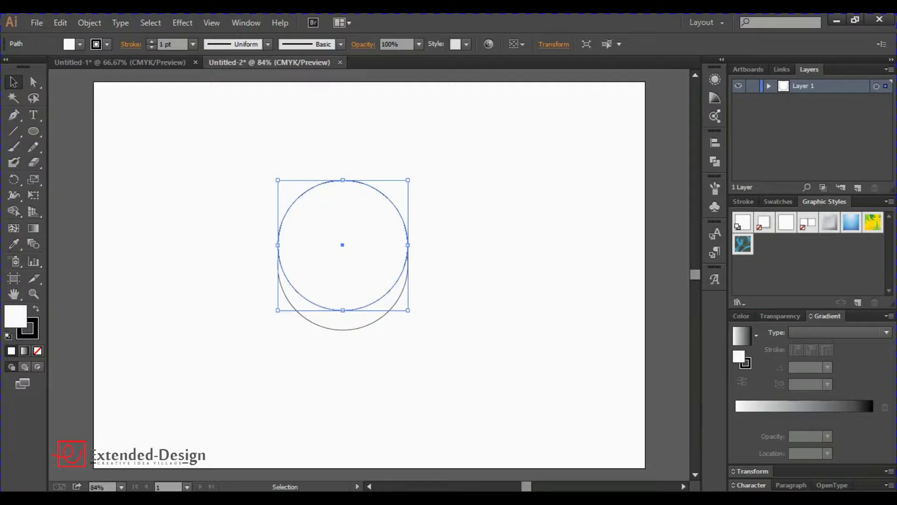
pyautogui.moveTo(342, 244); pyautogui.dragTo(343, 250)
pyautogui.hotkey('ctrl', 'shift', 'a')
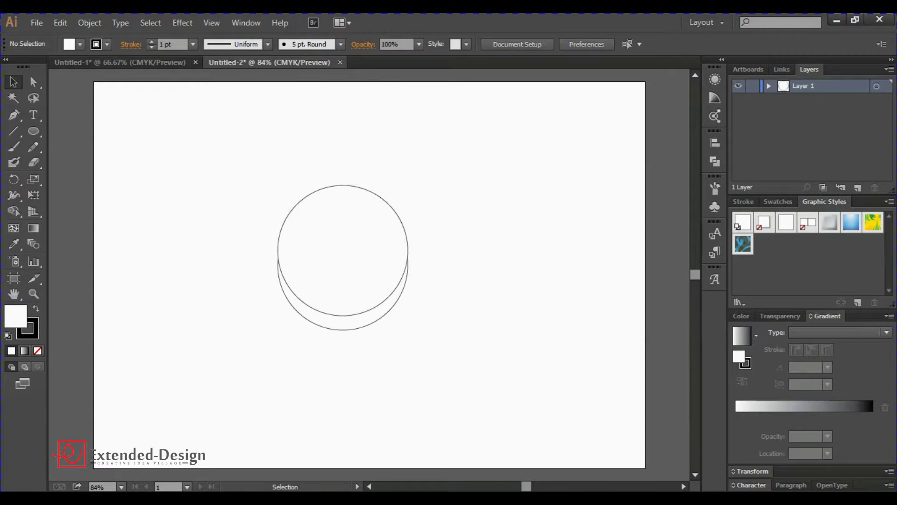
# Divide the two overlapping circles with Pathfinder and ungroup the resulting pieces.
pyautogui.moveTo(241, 219); pyautogui.dragTo(318, 293)
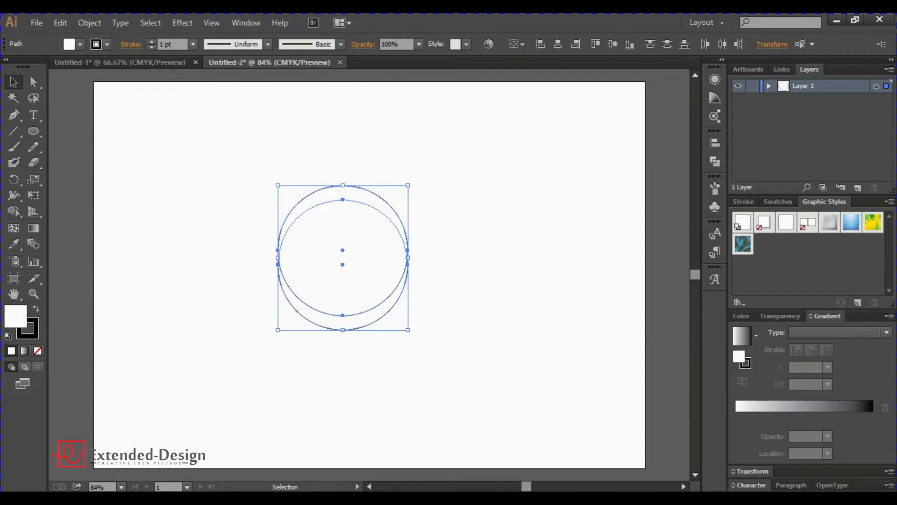
pyautogui.click(719, 162)
pyautogui.click(564, 199)
pyautogui.click(89, 22)
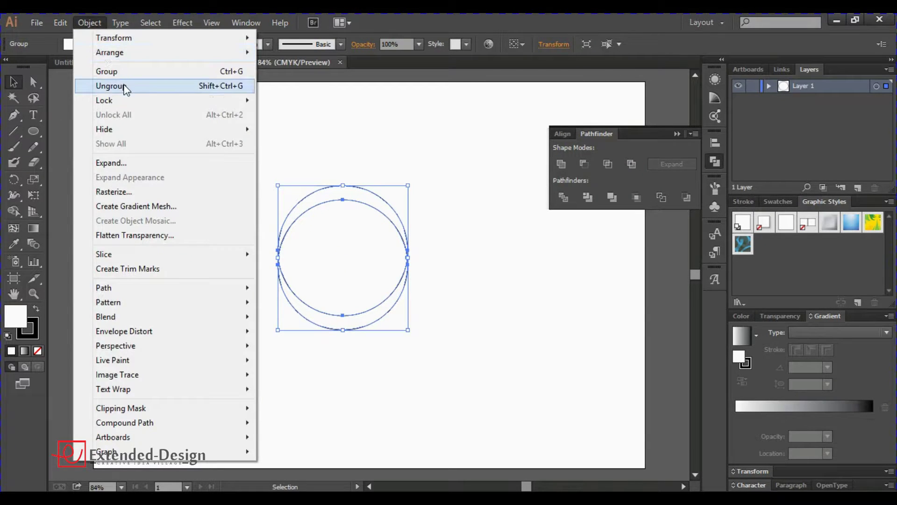
pyautogui.click(123, 86)
# Pull the pieces apart and remove the upper arc, leaving the lower crescent.
pyautogui.moveTo(402, 255); pyautogui.dragTo(513, 161)
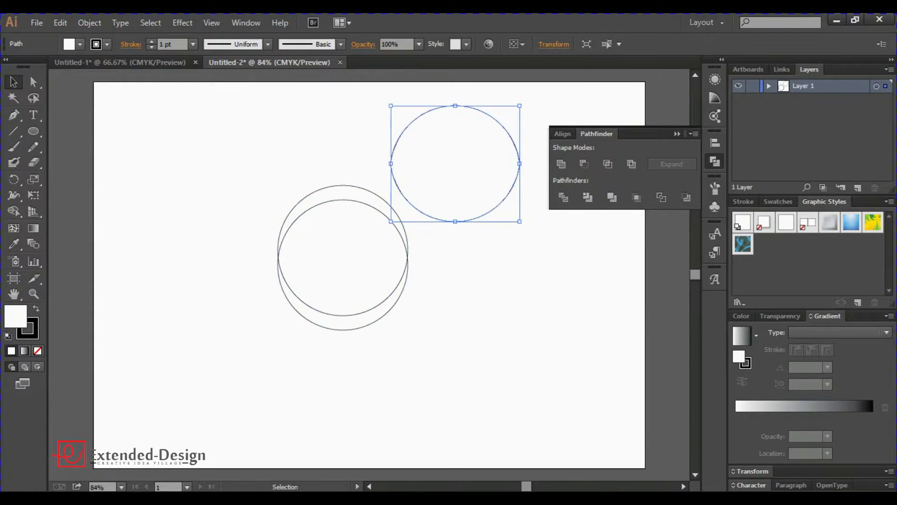
pyautogui.hotkey('ctrl', 'z')
pyautogui.moveTo(381, 203); pyautogui.dragTo(233, 172)
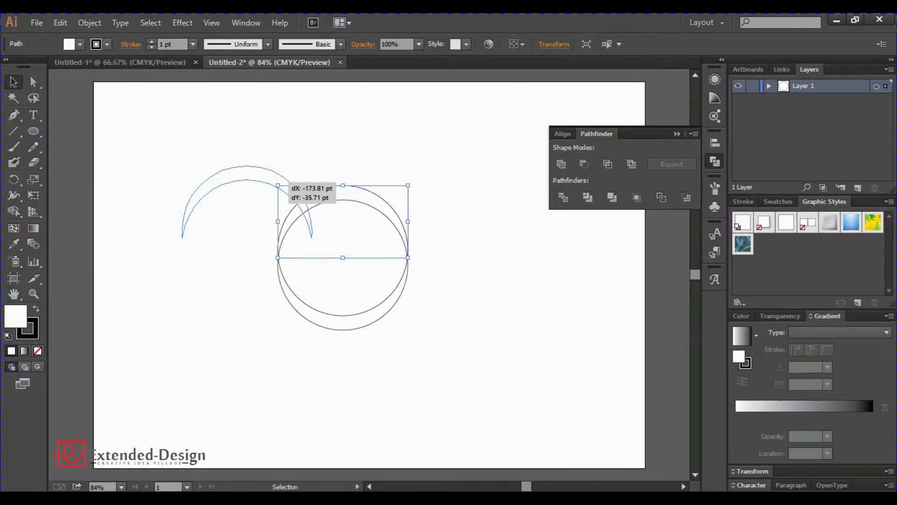
pyautogui.moveTo(343, 294); pyautogui.dragTo(409, 294)
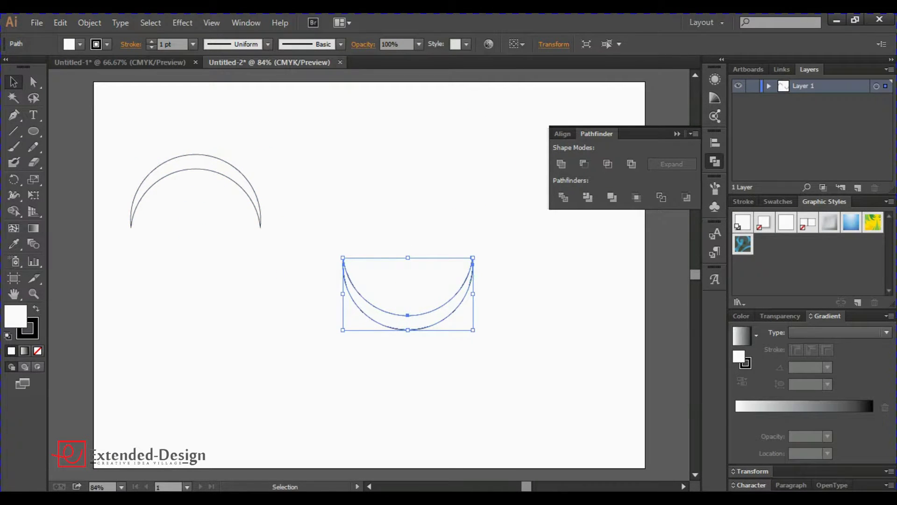
pyautogui.hotkey('ctrl', 'z')
pyautogui.hotkey('ctrl', 'z')
pyautogui.hotkey('ctrl', 'z')
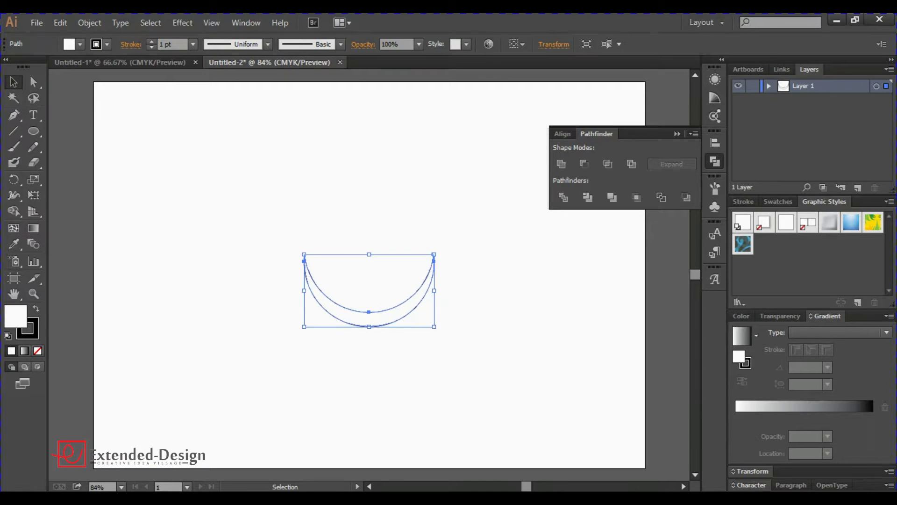
# Paste two copies of the crescent and spread them apart.
pyautogui.click(60, 22)
pyautogui.click(75, 86)
pyautogui.click(61, 22)
pyautogui.click(95, 97)
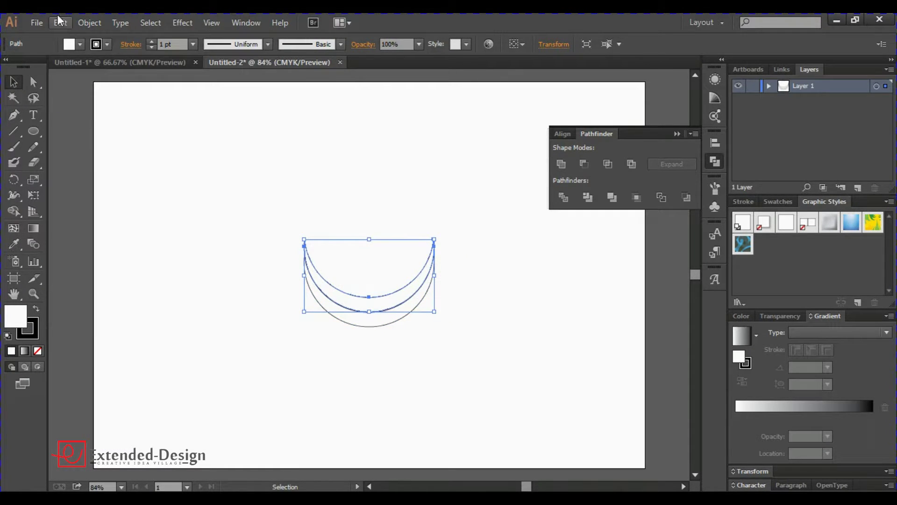
pyautogui.click(60, 22)
pyautogui.click(96, 100)
pyautogui.moveTo(435, 240)
pyautogui.mouseDown()
pyautogui.moveTo(427, 185)
pyautogui.moveTo(245, 243)
pyautogui.mouseUp()
# Shrink the crescent copies and nest them, rotating one slightly.
pyautogui.moveTo(193, 272)
pyautogui.mouseDown()
pyautogui.moveTo(363, 274)
pyautogui.moveTo(363, 228)
pyautogui.mouseUp()
pyautogui.moveTo(427, 186); pyautogui.dragTo(384, 209)
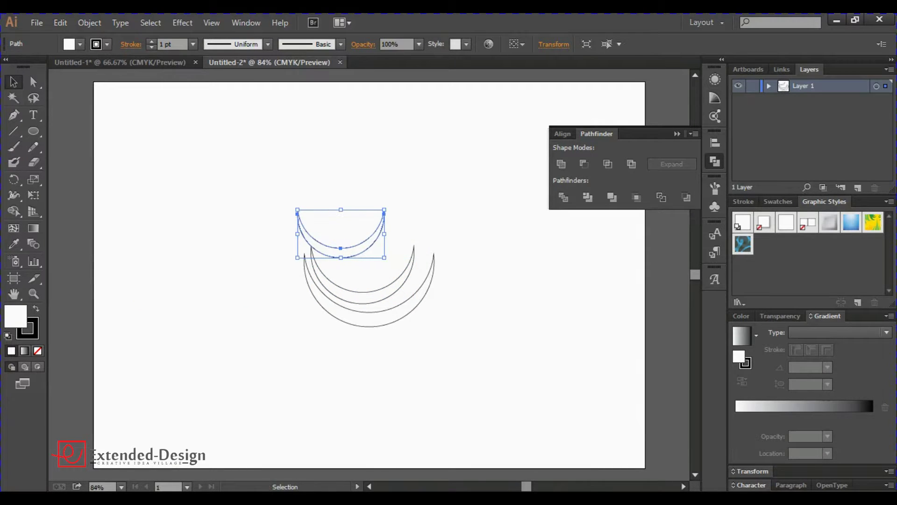
pyautogui.moveTo(341, 248)
pyautogui.mouseDown()
pyautogui.moveTo(361, 271)
pyautogui.moveTo(415, 215)
pyautogui.mouseUp()
pyautogui.click(413, 262)
pyautogui.moveTo(417, 250); pyautogui.dragTo(425, 239)
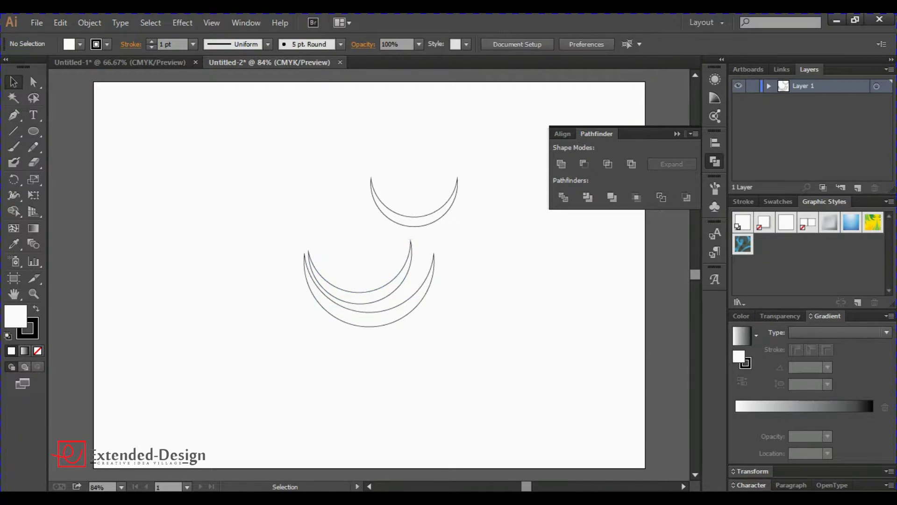
pyautogui.moveTo(425, 242); pyautogui.dragTo(429, 240)
pyautogui.moveTo(401, 285); pyautogui.dragTo(363, 307)
# Fine-tune the position and upward tilt of the smallest crescent at the top.
pyautogui.hotkey('ctrl', '=')
pyautogui.hotkey('ctrl', '=')
pyautogui.hotkey('ctrl', 'z')
pyautogui.moveTo(440, 205)
pyautogui.mouseDown()
pyautogui.moveTo(410, 209)
pyautogui.moveTo(407, 184)
pyautogui.mouseUp()
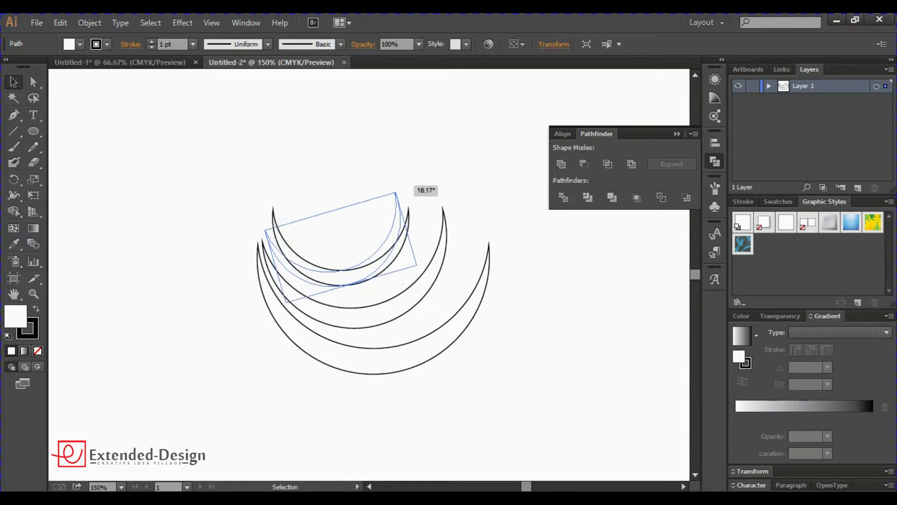
pyautogui.moveTo(378, 269); pyautogui.dragTo(386, 275)
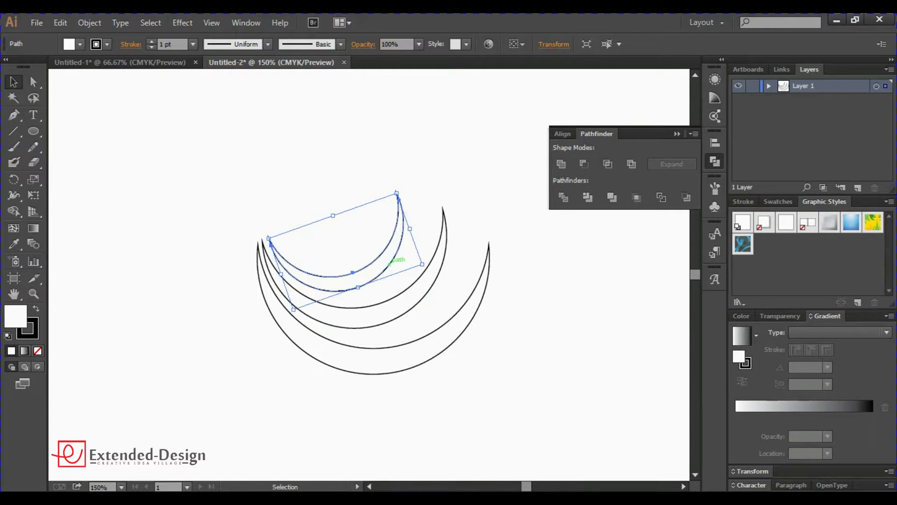
pyautogui.moveTo(336, 242); pyautogui.dragTo(332, 232)
pyautogui.hotkey('ctrl', 'shift', 'a')
pyautogui.click(330, 270)
pyautogui.hotkey('ctrl', 'shift', 'a')
pyautogui.hotkey('ctrl', '-')
pyautogui.hotkey('ctrl', '-')
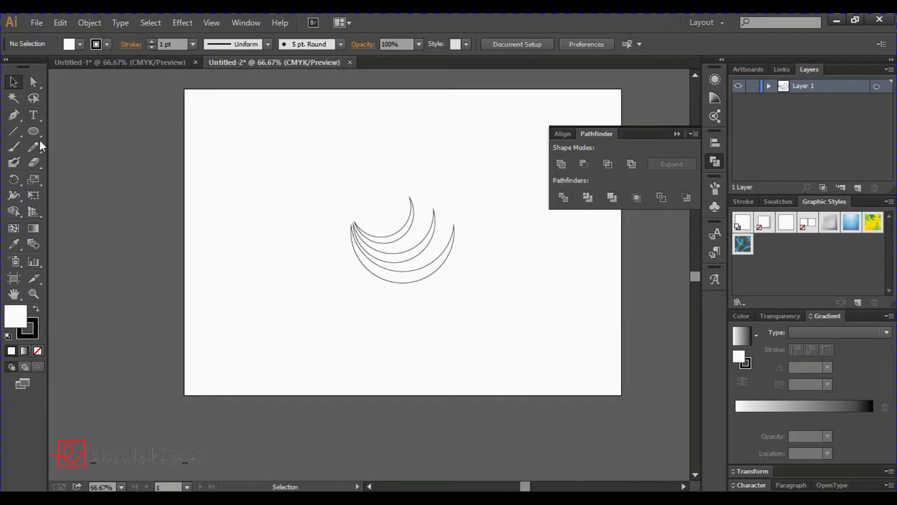
# Draw a small head circle at the crescents' upper left with a closed triangular beak.
pyautogui.moveTo(314, 186); pyautogui.dragTo(354, 226)
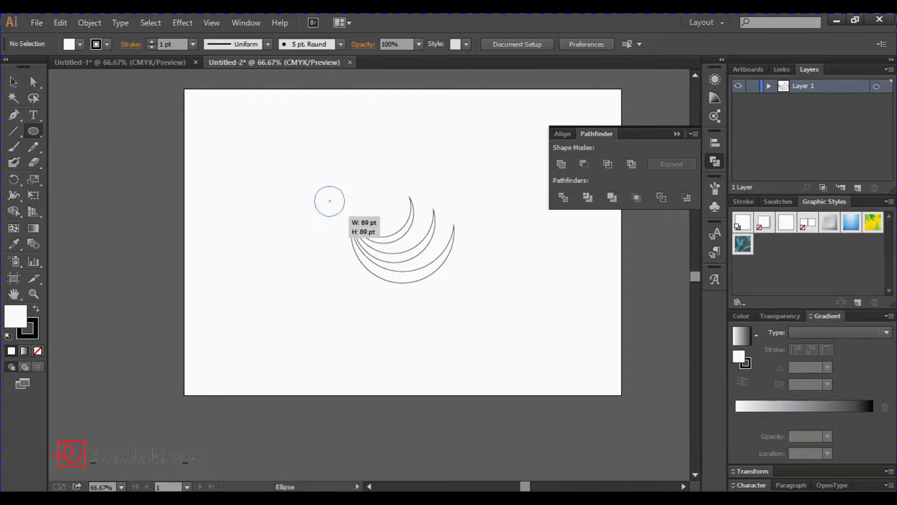
pyautogui.click(14, 84)
pyautogui.hotkey('ctrl', 'shift', 'a')
pyautogui.click(334, 206)
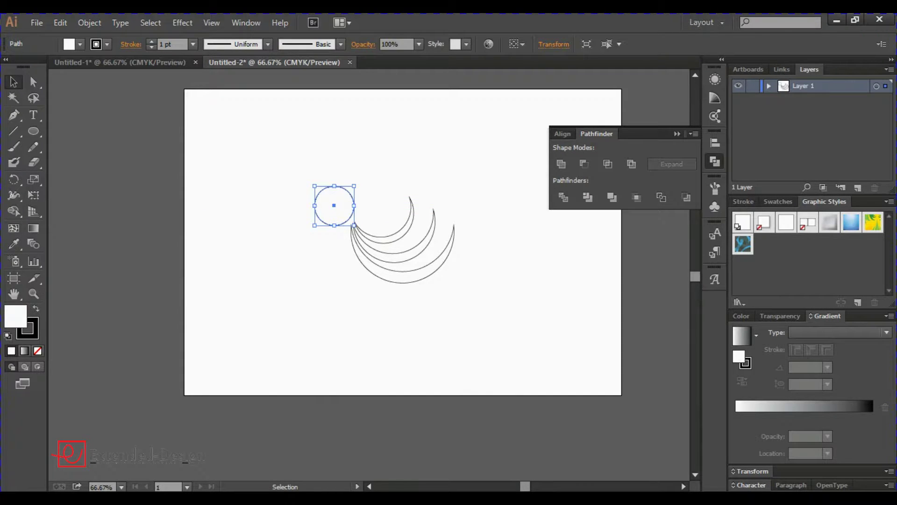
pyautogui.hotkey('ctrl', 'shift', 'a')
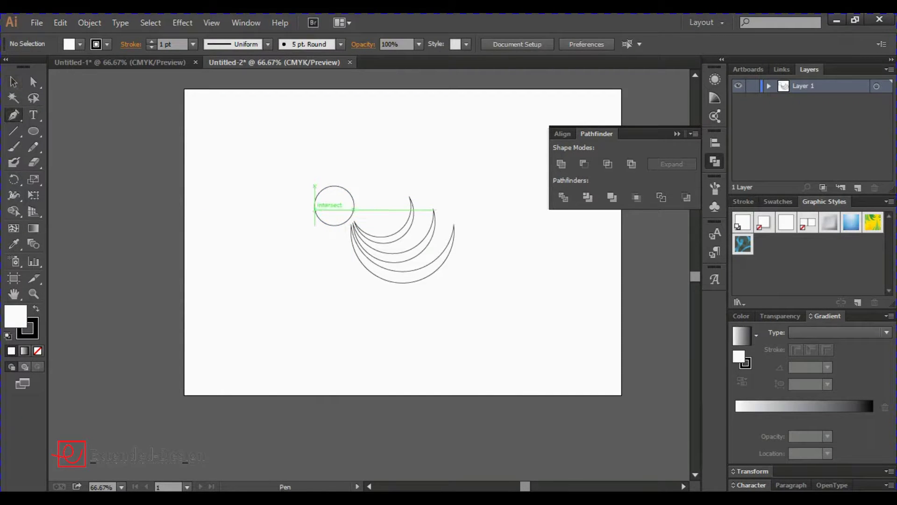
pyautogui.click(315, 205)
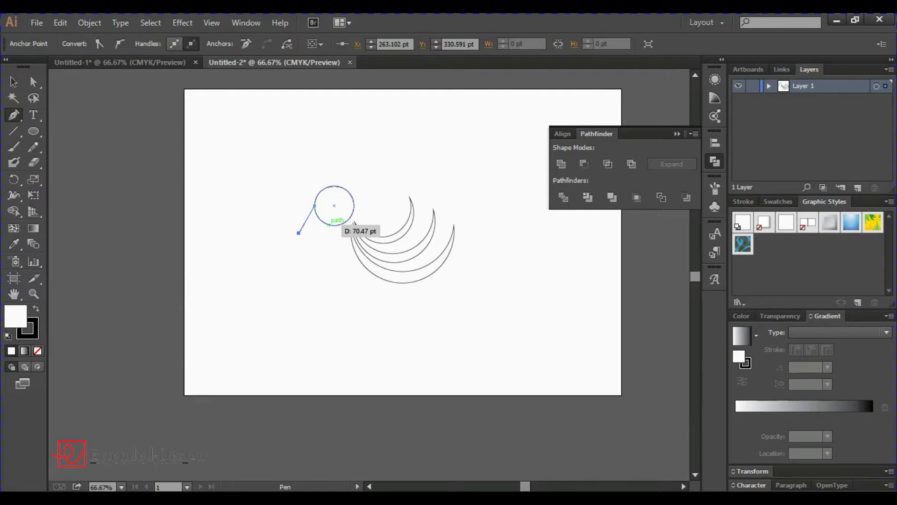
pyautogui.click(314, 206)
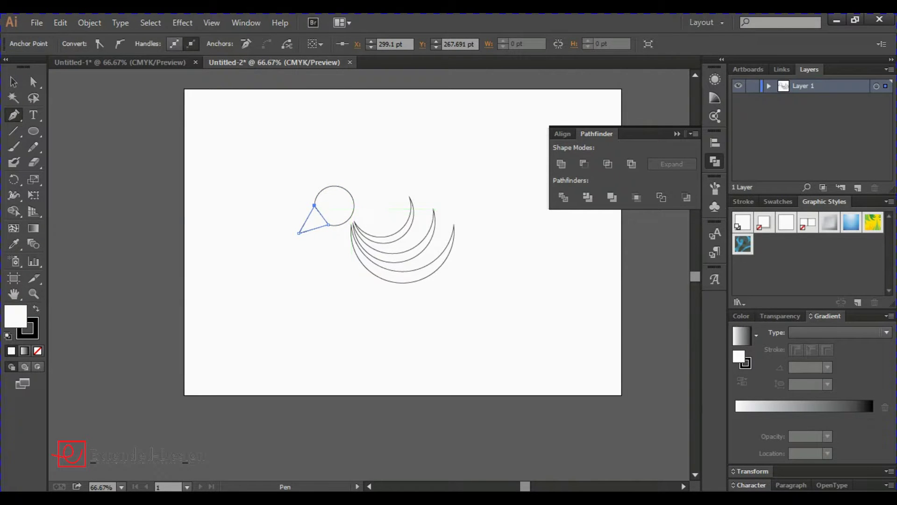
pyautogui.click(14, 82)
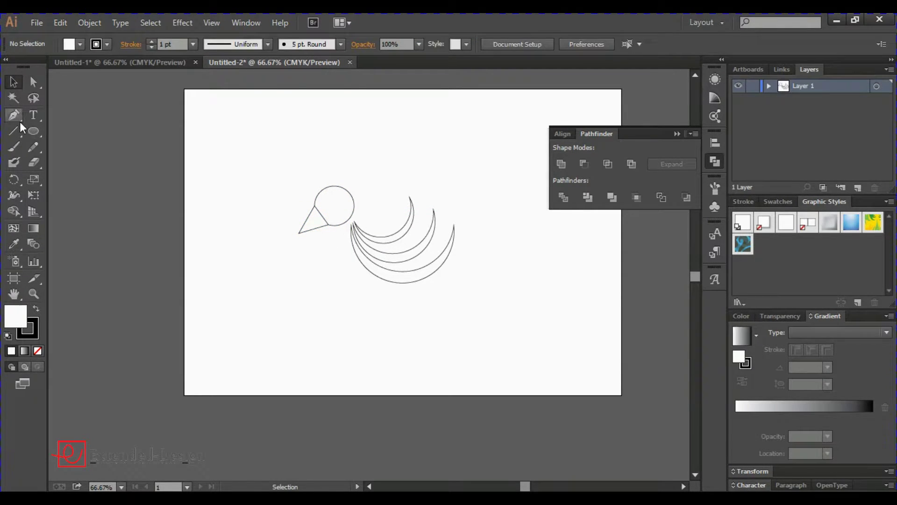
# Draw a line from the beak tip into the head and adjust its end point.
pyautogui.click(293, 242)
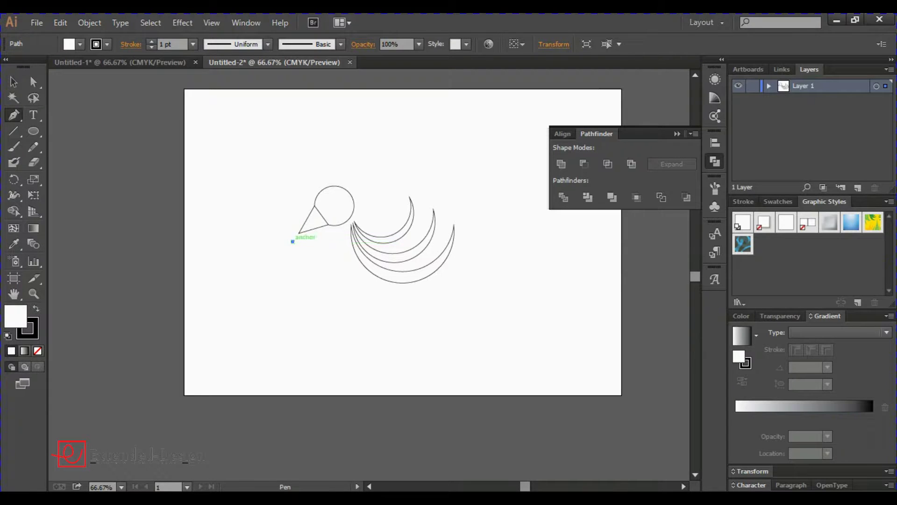
pyautogui.click(331, 206)
pyautogui.press('a')
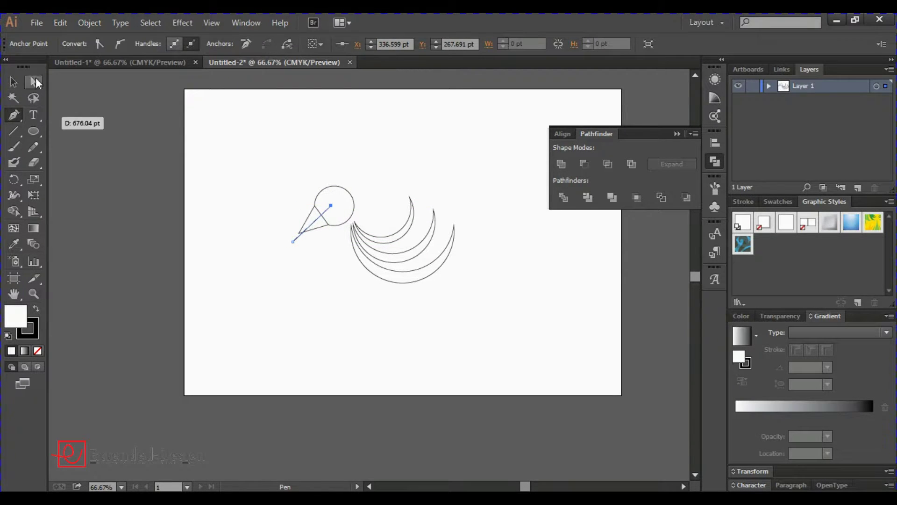
pyautogui.scroll(1, 304, 228)
pyautogui.scroll(1, 304, 227)
pyautogui.moveTo(280, 260); pyautogui.dragTo(270, 259)
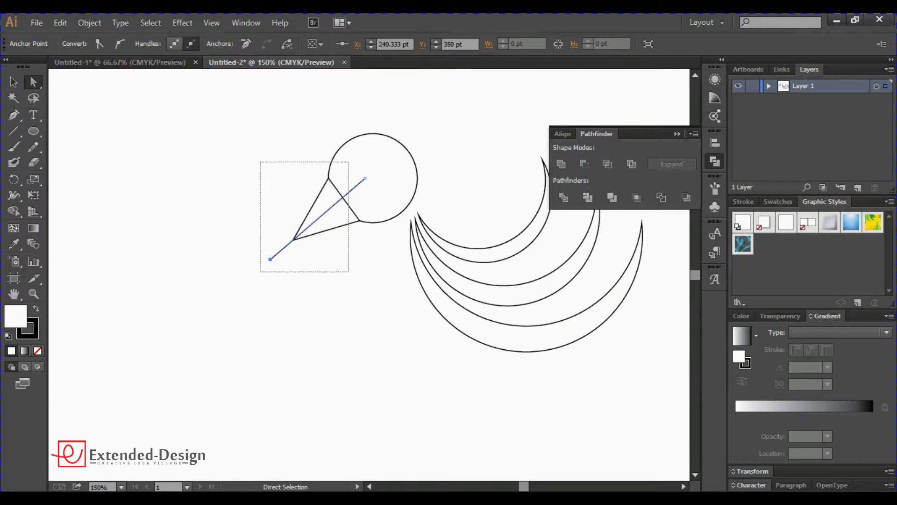
pyautogui.click(13, 82)
# Divide the head and beak along the line and ungroup the pieces.
pyautogui.moveTo(196, 136)
pyautogui.mouseDown()
pyautogui.moveTo(285, 231)
pyautogui.moveTo(403, 290)
pyautogui.mouseUp()
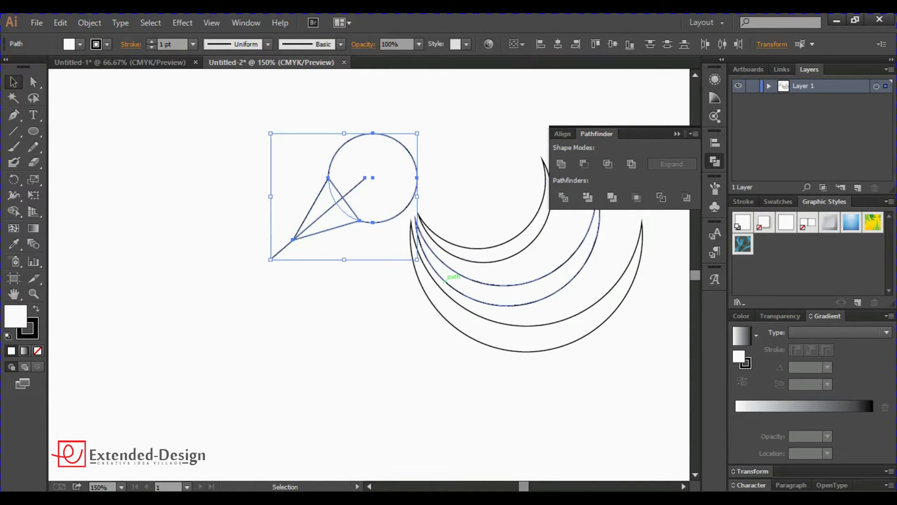
pyautogui.click(565, 198)
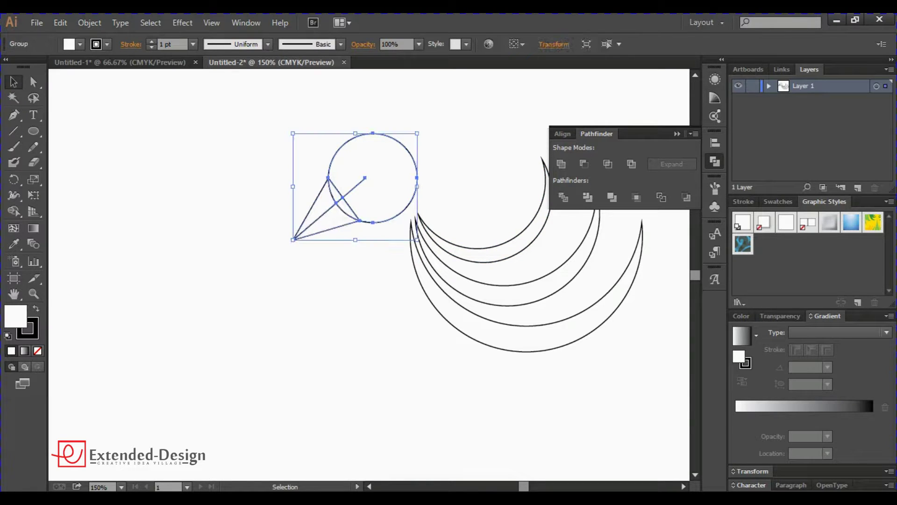
pyautogui.click(89, 22)
pyautogui.click(120, 84)
pyautogui.click(262, 140)
# Unite the head circle's pieces back into one clean shape.
pyautogui.click(329, 183)
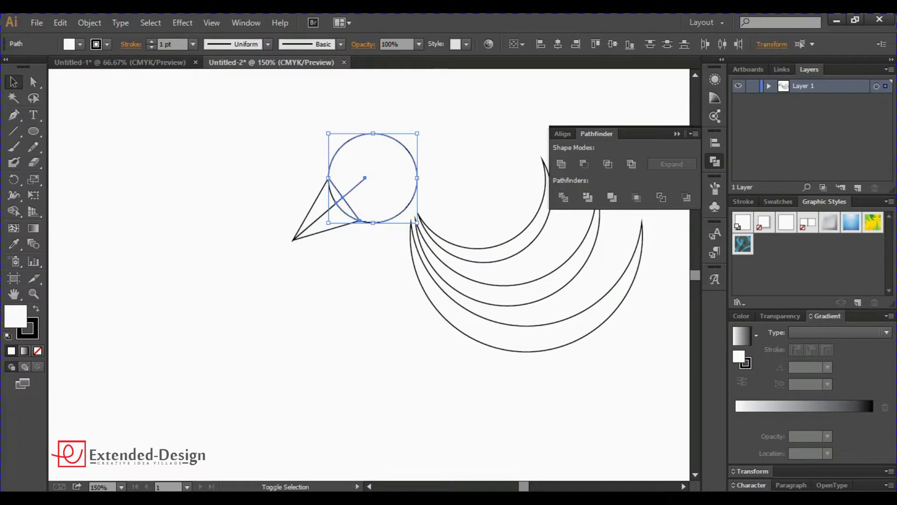
pyautogui.click(563, 164)
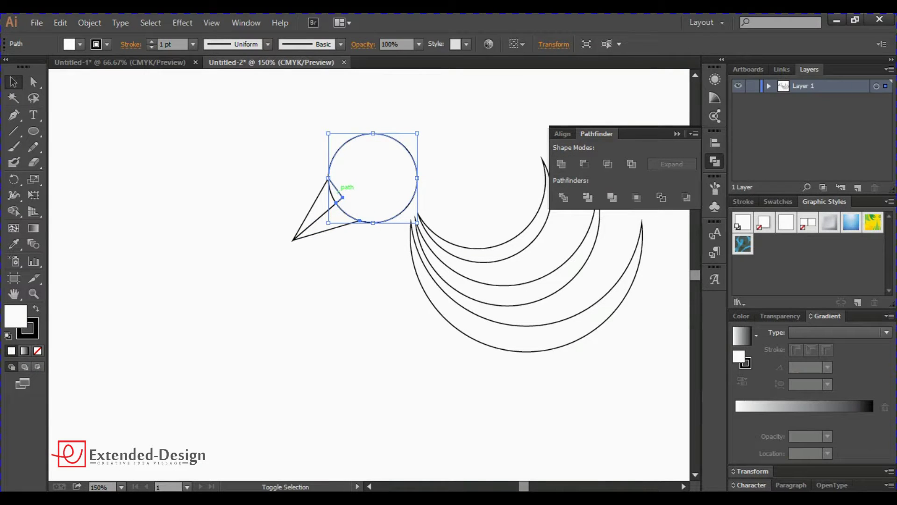
pyautogui.hotkey('ctrl', 'shift', 'a')
pyautogui.click(339, 196)
pyautogui.click(338, 200)
pyautogui.click(561, 164)
pyautogui.hotkey('ctrl', 'shift', 'a')
# Set the beak triangle's stroke to None.
pyautogui.click(311, 209)
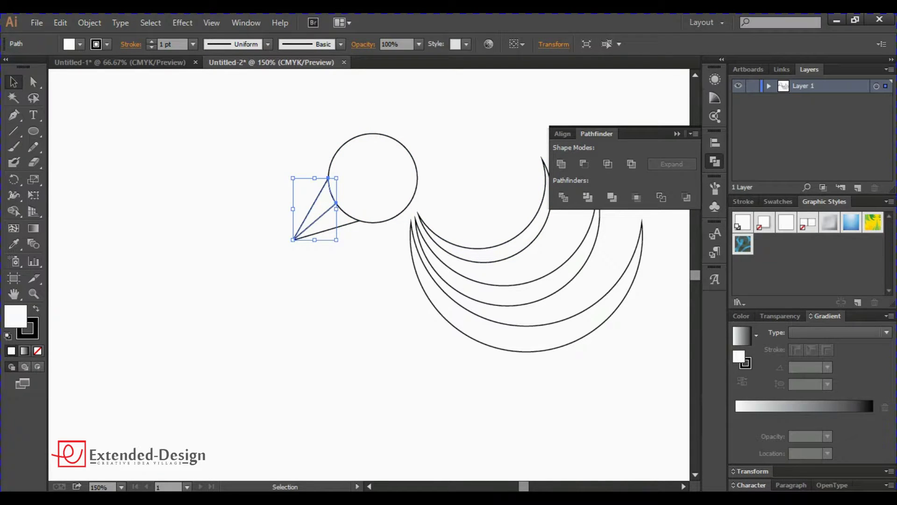
pyautogui.click(107, 44)
pyautogui.click(6, 70)
# Remove the outline from the other beak piece.
pyautogui.hotkey('ctrl', 'shift', 'a')
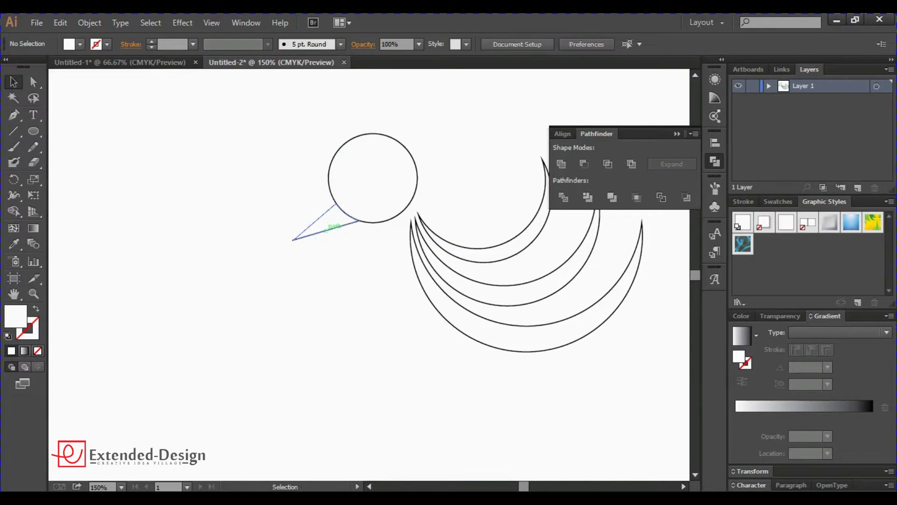
pyautogui.click(327, 228)
pyautogui.click(107, 44)
pyautogui.click(7, 70)
# Fill the upper beak piece red and the lower beak piece orange.
pyautogui.moveTo(254, 197); pyautogui.dragTo(324, 262)
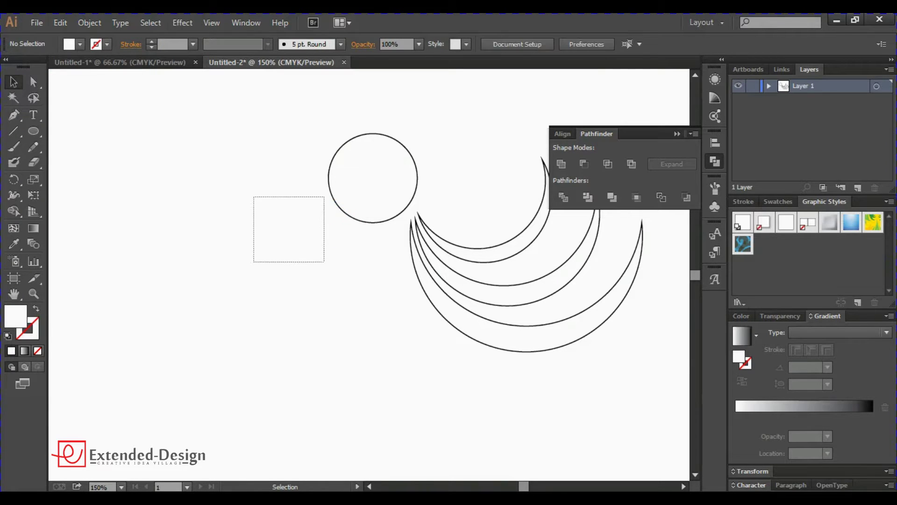
pyautogui.click(80, 44)
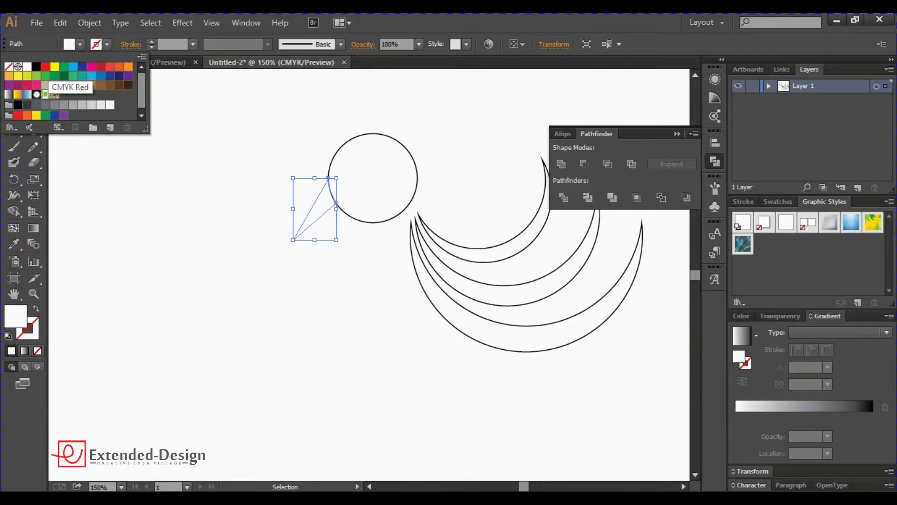
pyautogui.click(45, 66)
pyautogui.click(292, 240)
pyautogui.click(336, 203)
pyautogui.click(360, 220)
pyautogui.click(292, 240)
pyautogui.click(74, 45)
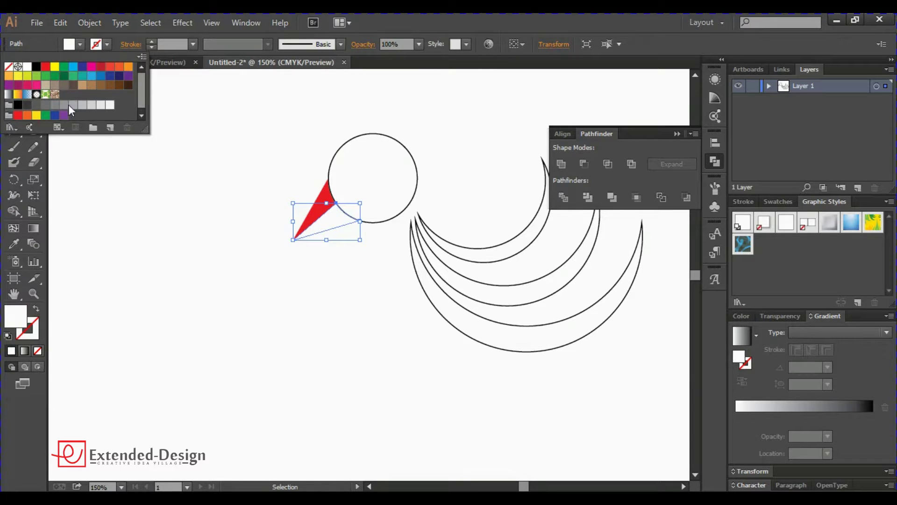
pyautogui.click(27, 114)
# Give the head circle no stroke and a solid yellow fill.
pyautogui.click(233, 290)
pyautogui.click(417, 187)
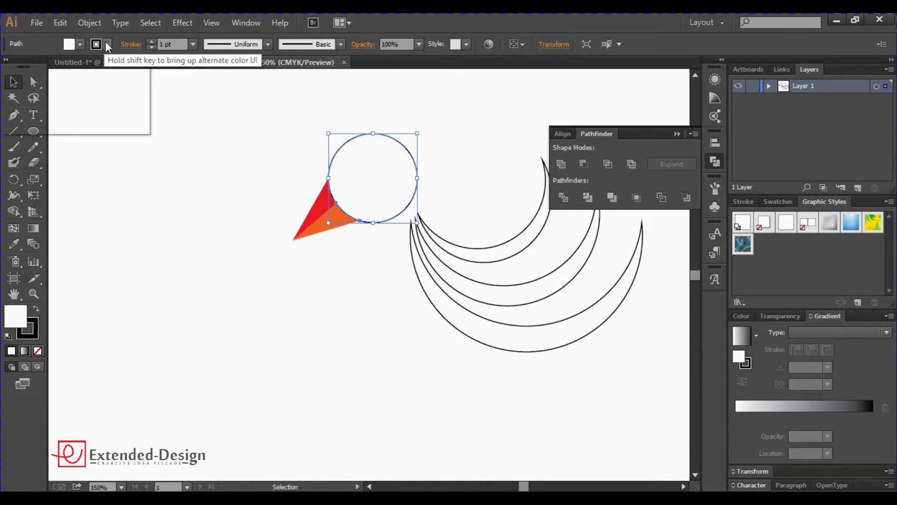
pyautogui.click(108, 46)
pyautogui.click(12, 67)
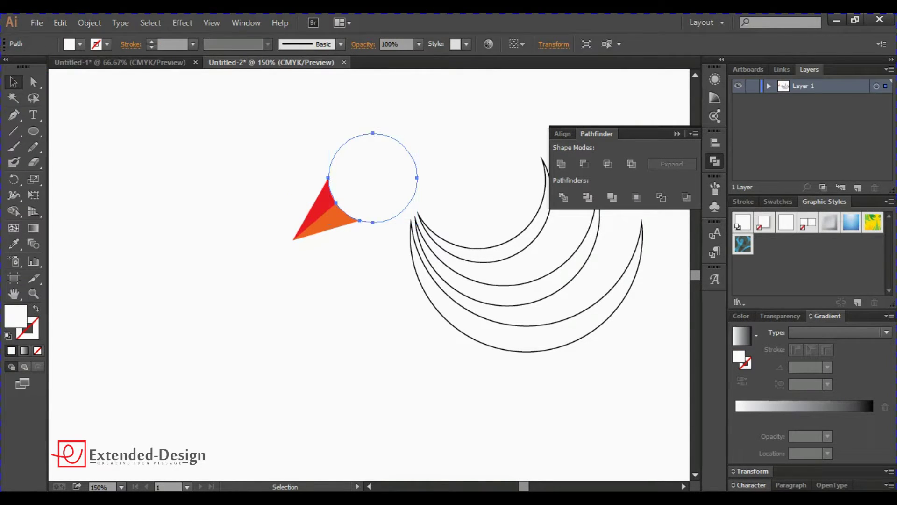
pyautogui.click(78, 44)
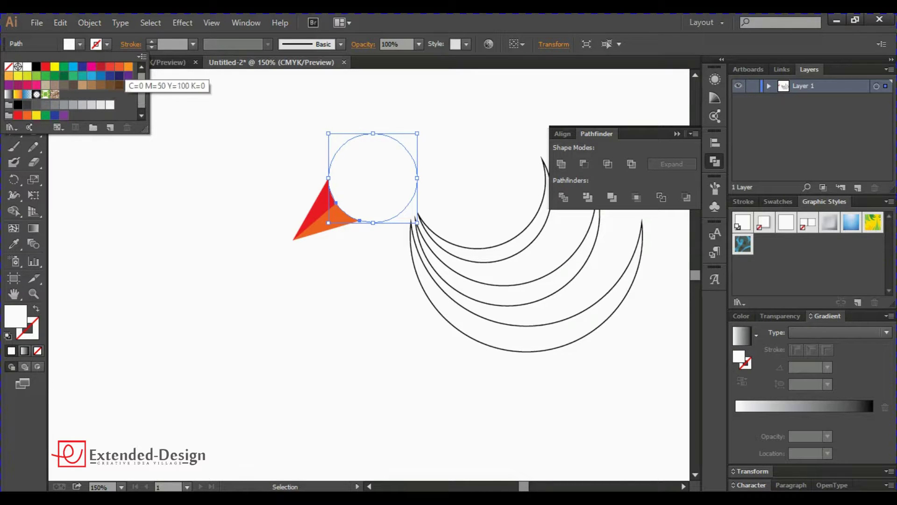
pyautogui.click(36, 75)
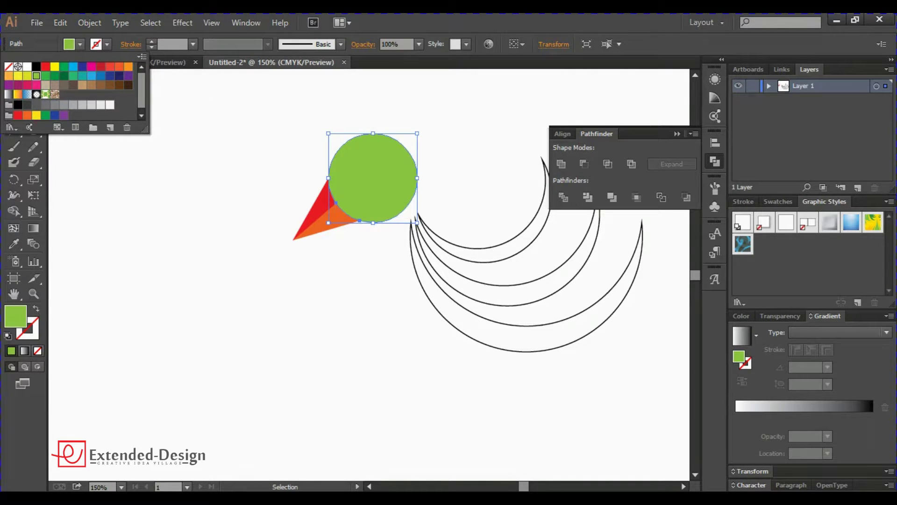
pyautogui.click(18, 76)
pyautogui.hotkey('ctrl', 'shift', 'a')
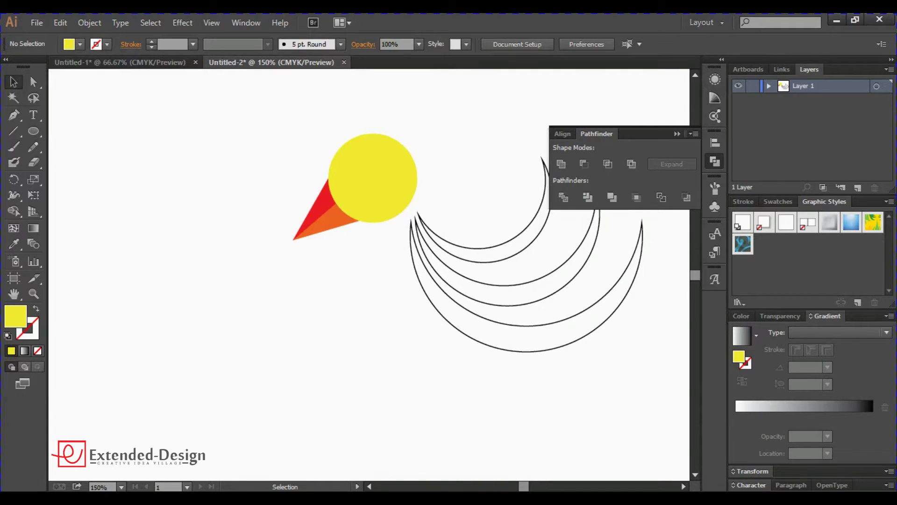
pyautogui.hotkey('ctrl', '-')
pyautogui.click(715, 161)
pyautogui.hotkey('ctrl', '=')
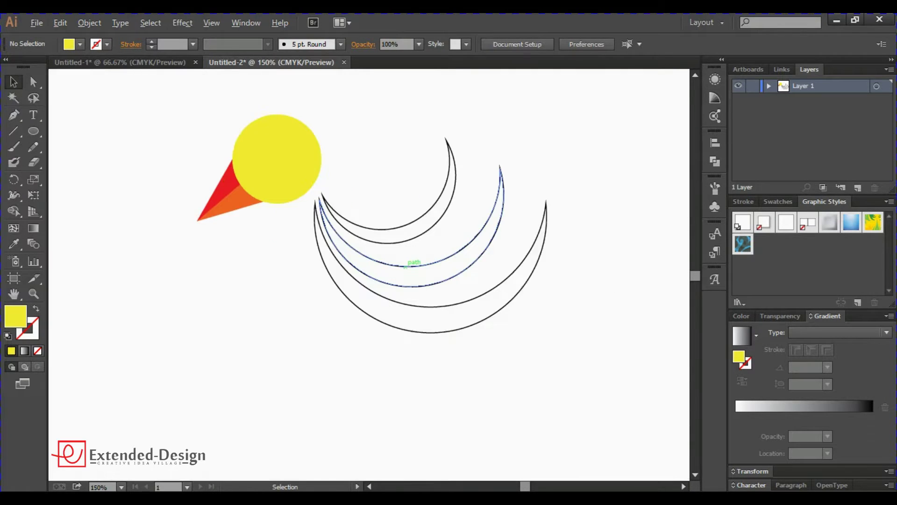
# Nudge the inner crescent and set the stroke of all crescents to None.
pyautogui.click(397, 242)
pyautogui.moveTo(423, 234); pyautogui.dragTo(424, 235)
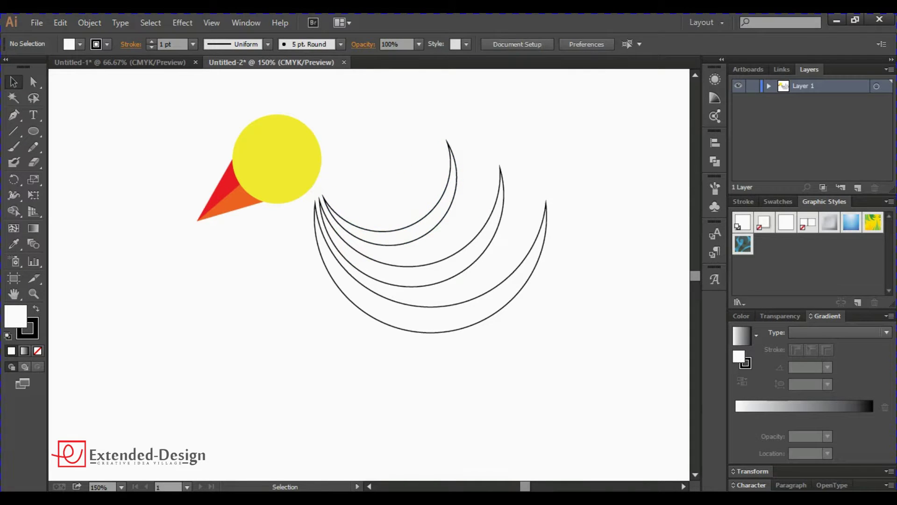
pyautogui.moveTo(398, 159); pyautogui.dragTo(495, 347)
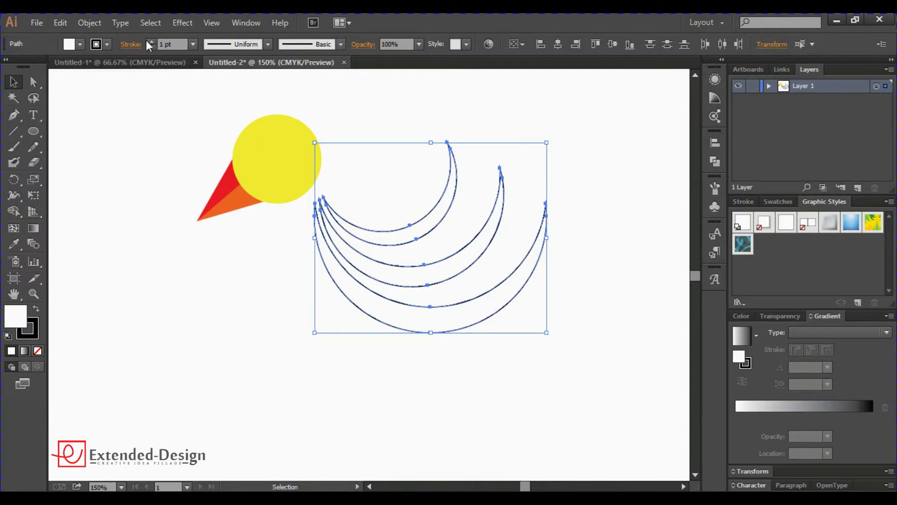
pyautogui.click(107, 43)
pyautogui.click(9, 66)
# Fill the outermost crescent yellow.
pyautogui.click(401, 364)
pyautogui.click(400, 328)
pyautogui.click(80, 44)
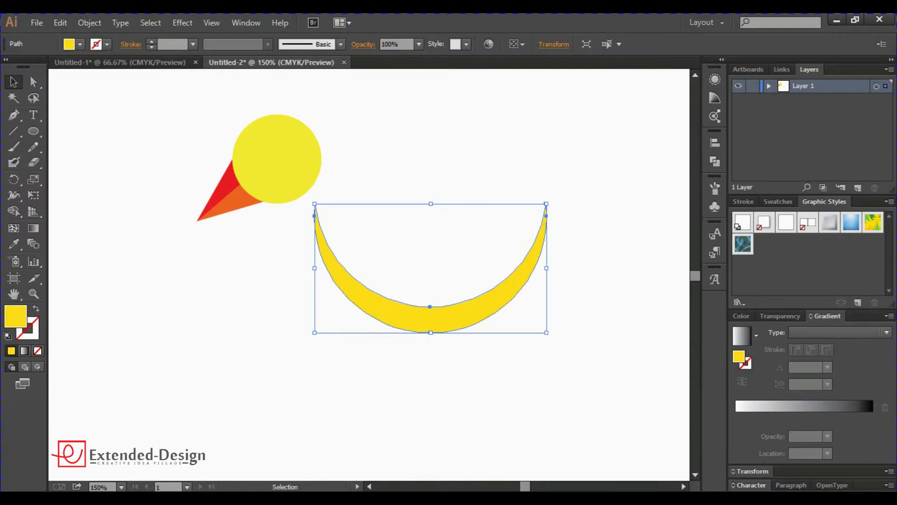
# Fill the crescents yellow-green and blue, and change the outer crescent to light orange.
pyautogui.click(80, 44)
pyautogui.click(35, 87)
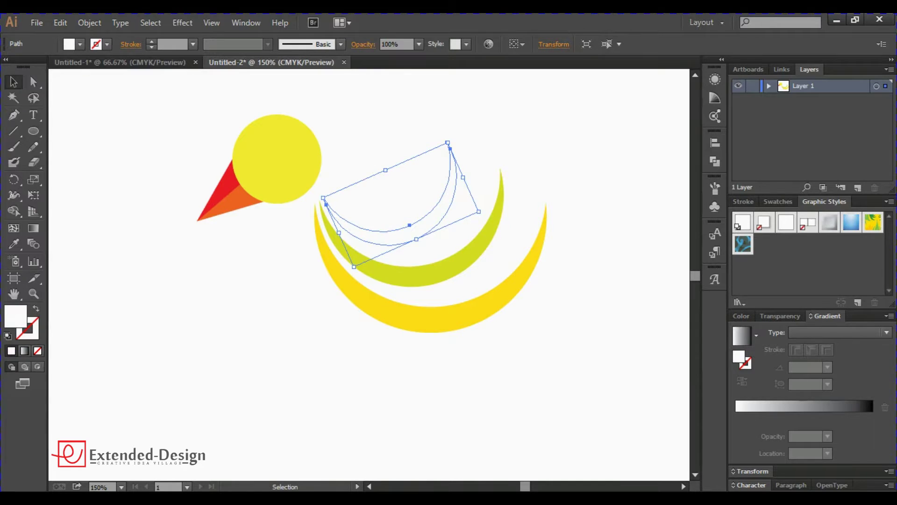
pyautogui.click(80, 44)
pyautogui.click(101, 74)
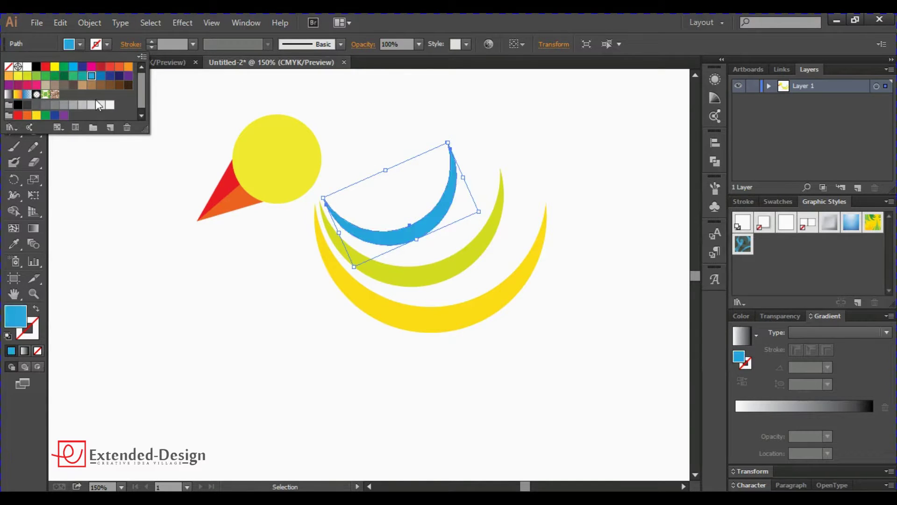
pyautogui.click(607, 397)
pyautogui.click(430, 323)
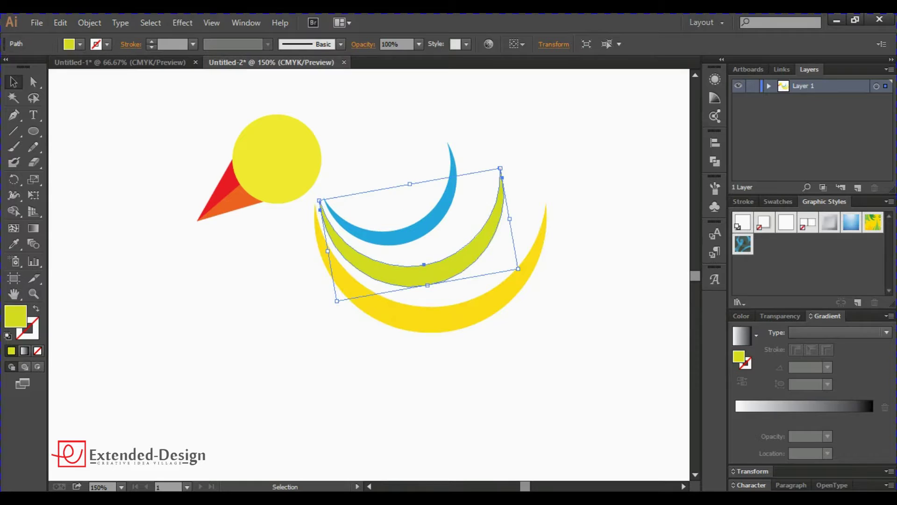
pyautogui.click(80, 44)
pyautogui.click(9, 73)
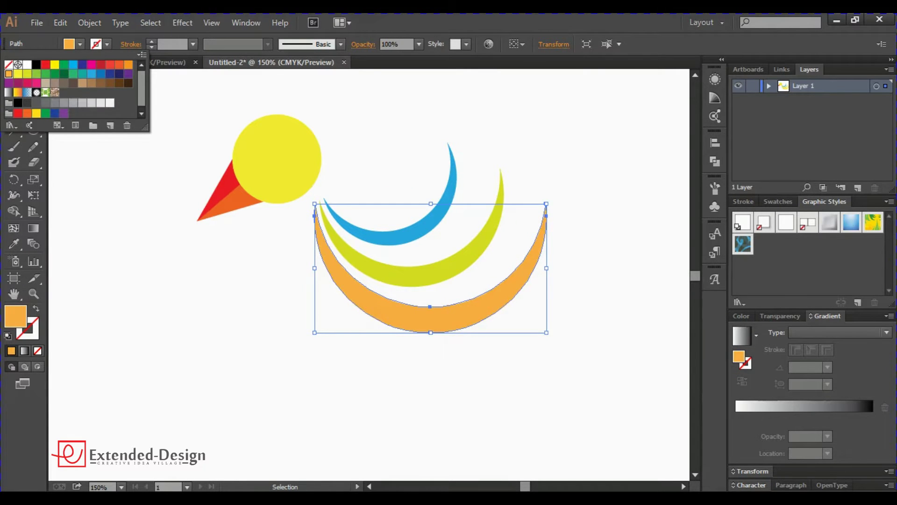
pyautogui.click(608, 397)
# Try red on the middle crescent, then keep it yellow-green.
pyautogui.click(495, 220)
pyautogui.click(81, 44)
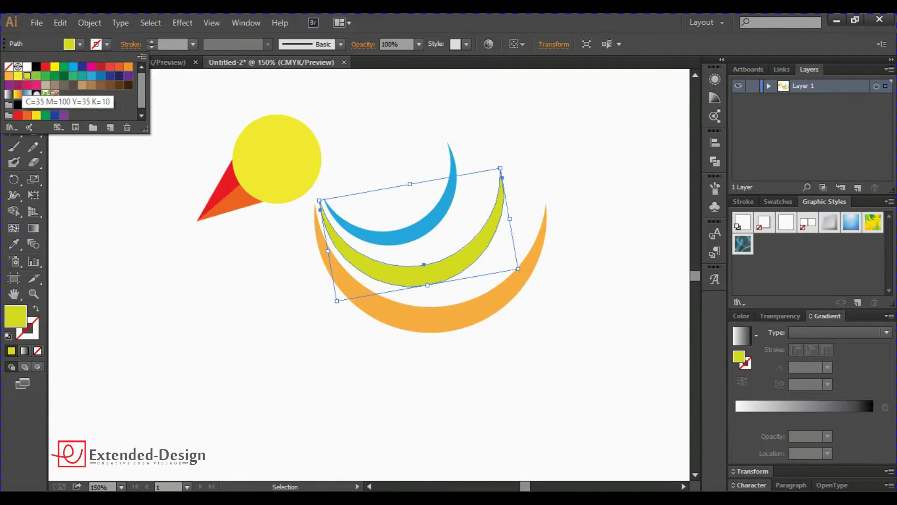
pyautogui.click(45, 66)
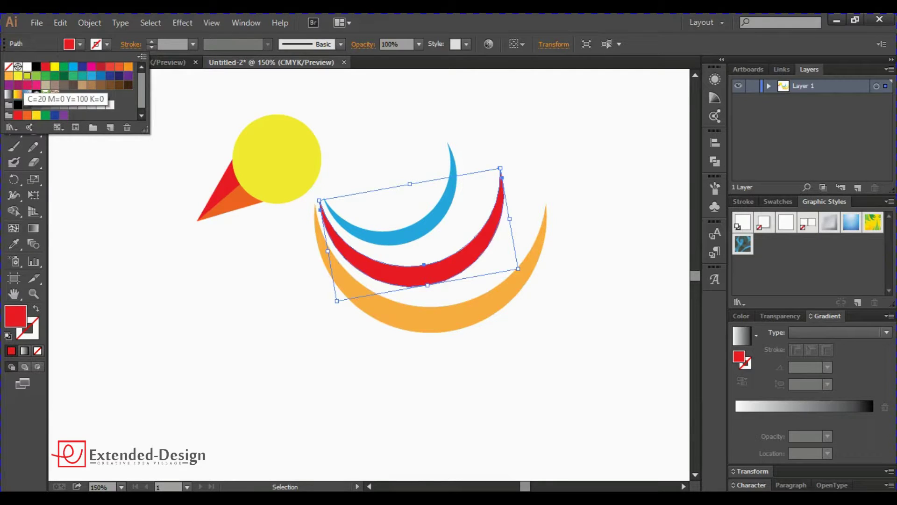
pyautogui.click(27, 76)
pyautogui.hotkey('ctrl', 'shift', 'a')
pyautogui.hotkey('ctrl', '0')
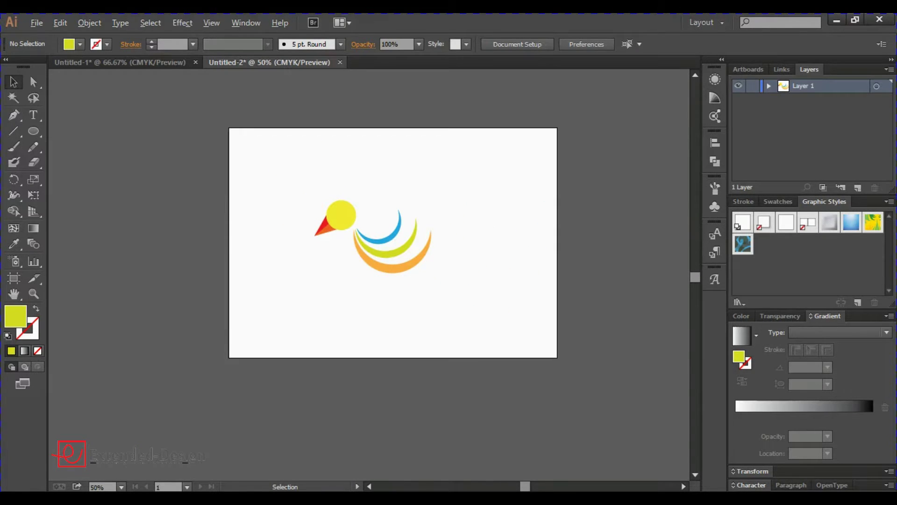
# Scale down the three crescents and move the head and beak lower toward the body.
pyautogui.moveTo(380, 206); pyautogui.dragTo(434, 275)
pyautogui.moveTo(434, 208); pyautogui.dragTo(415, 222)
pyautogui.hotkey('ctrl', 'shift', 'a')
pyautogui.hotkey('ctrl', '=')
pyautogui.moveTo(290, 185)
pyautogui.mouseDown()
pyautogui.moveTo(361, 237)
pyautogui.moveTo(364, 226)
pyautogui.mouseUp()
pyautogui.hotkey('ctrl', 'shift', 'a')
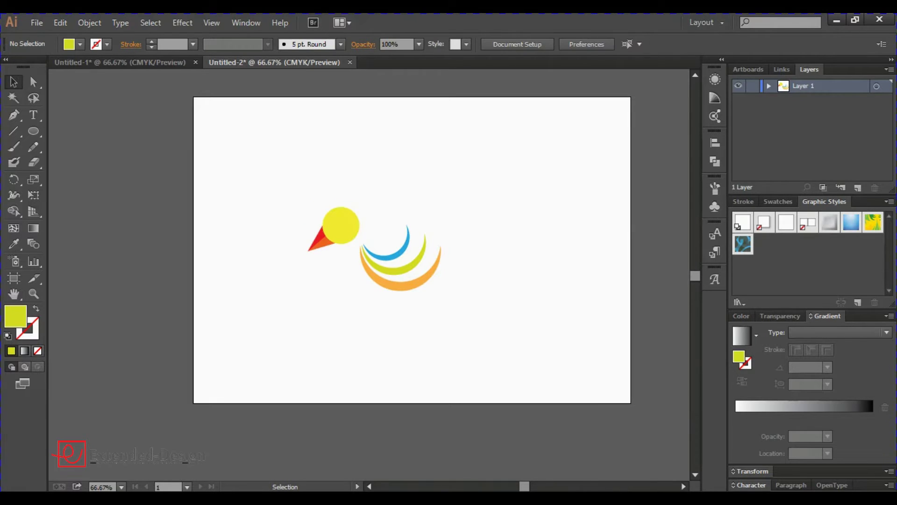
pyautogui.hotkey('ctrl', '=')
# Try yellow-green, blue and orange fills on the head circle, then keep yellow.
pyautogui.click(348, 228)
pyautogui.click(80, 44)
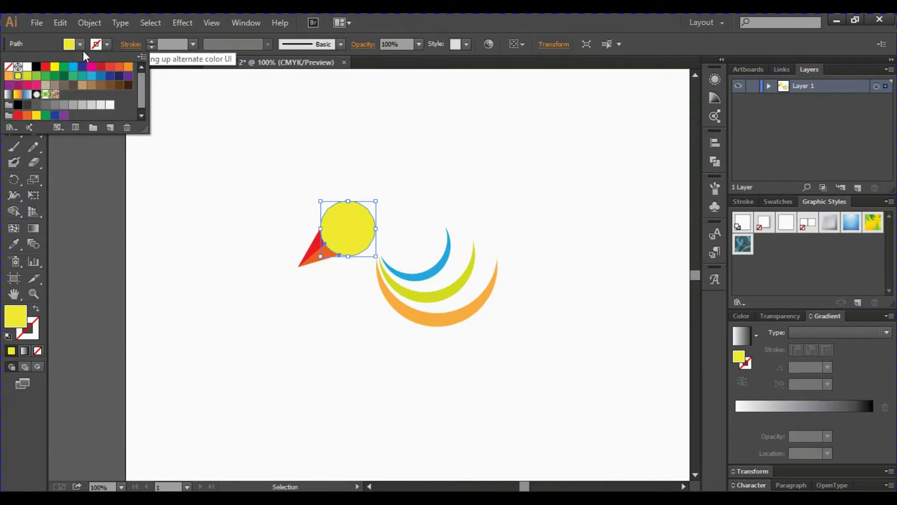
pyautogui.click(36, 76)
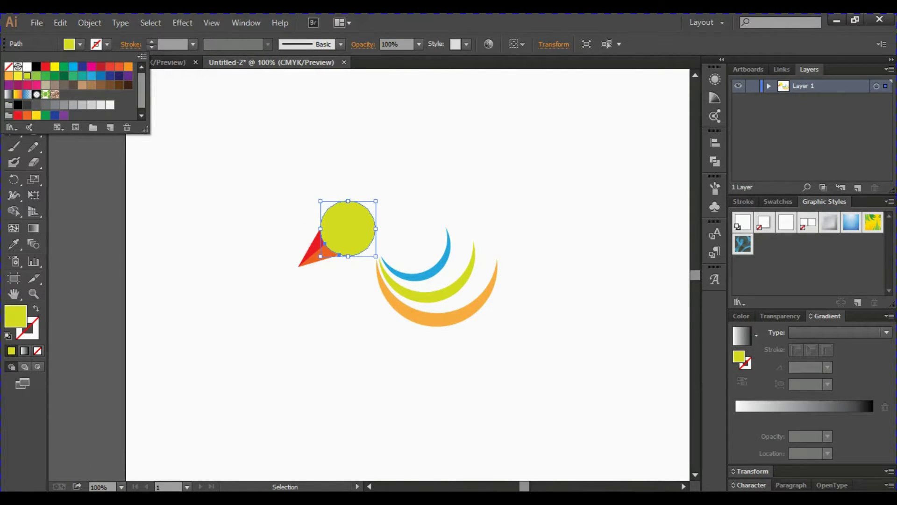
pyautogui.click(92, 76)
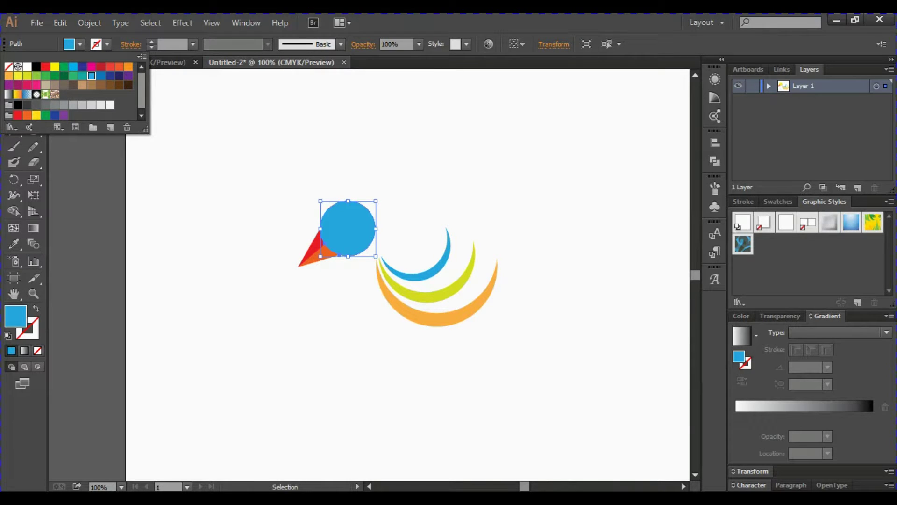
pyautogui.click(8, 76)
pyautogui.click(18, 76)
pyautogui.press('Escape')
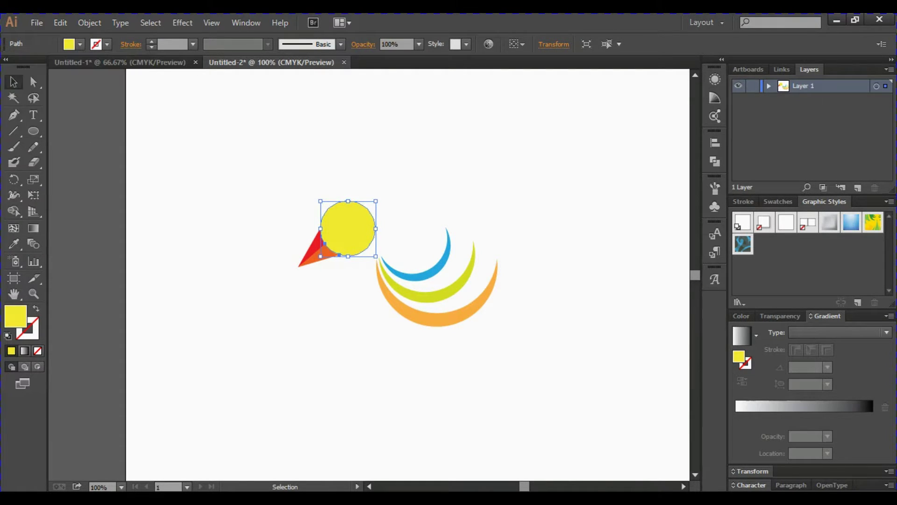
pyautogui.hotkey('ctrl', 'shift', 'a')
# Tilt the head and beak slightly clockwise, and draw a small gradient-filled eye circle on the head.
pyautogui.moveTo(354, 258); pyautogui.dragTo(355, 260)
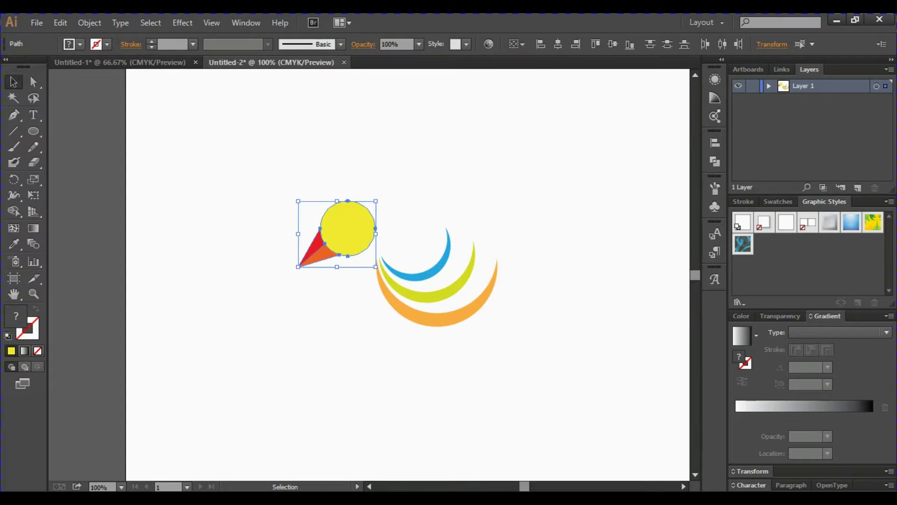
pyautogui.moveTo(379, 198); pyautogui.dragTo(388, 206)
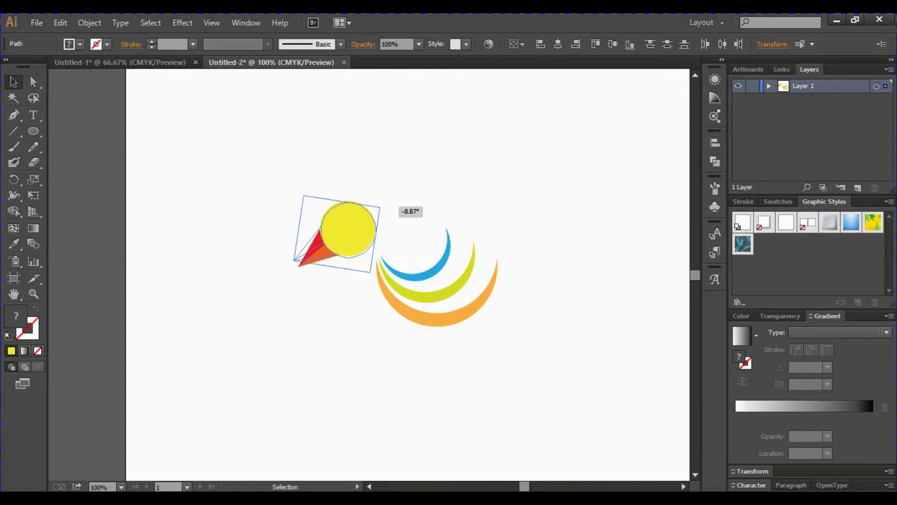
pyautogui.hotkey('ctrl', 'shift', 'a')
pyautogui.hotkey('ctrl', 'z')
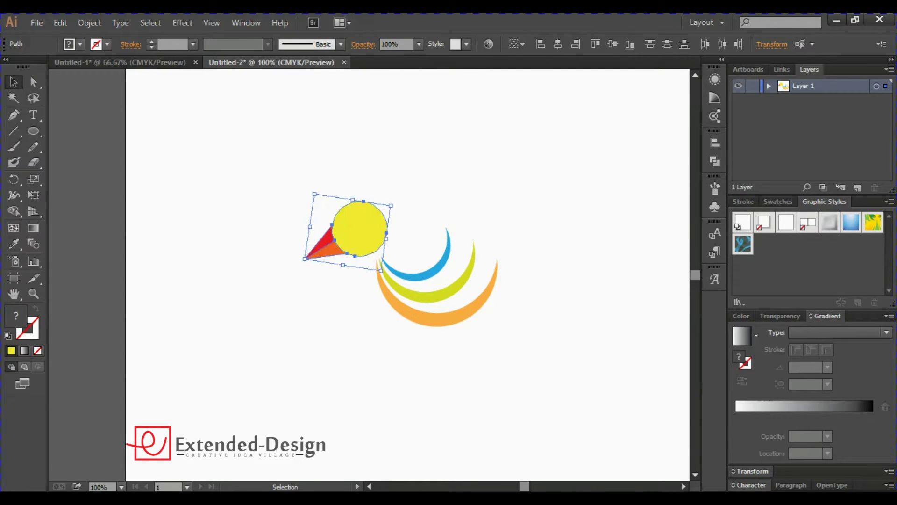
pyautogui.moveTo(208, 136); pyautogui.dragTo(353, 204)
pyautogui.click(756, 335)
# Fill the eye circle with solid black instead of the gradient.
pyautogui.click(676, 360)
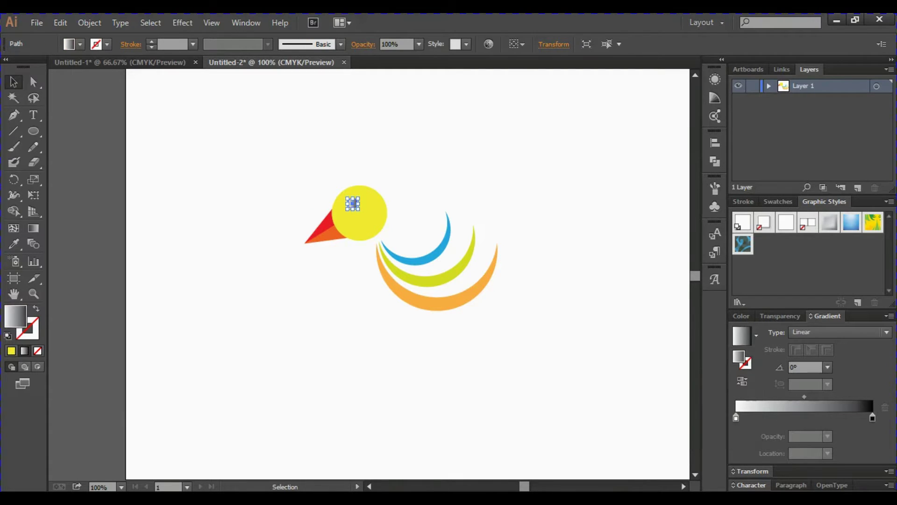
pyautogui.click(80, 44)
pyautogui.click(35, 72)
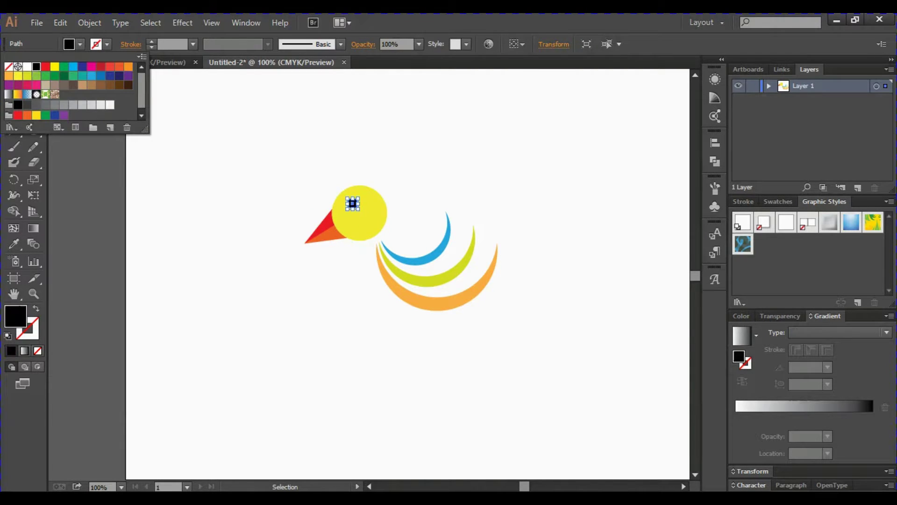
pyautogui.press('Escape')
pyautogui.hotkey('ctrl', 'shift', 'a')
pyautogui.scroll(4, 353, 204)
pyautogui.click(332, 220)
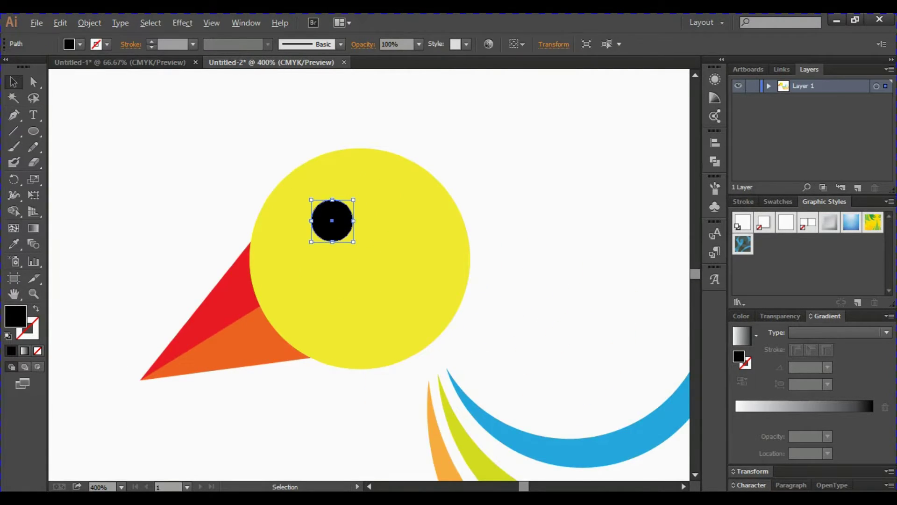
# Add a small white 3.38 pt highlight dot at the eye's lower edge.
pyautogui.press('l')
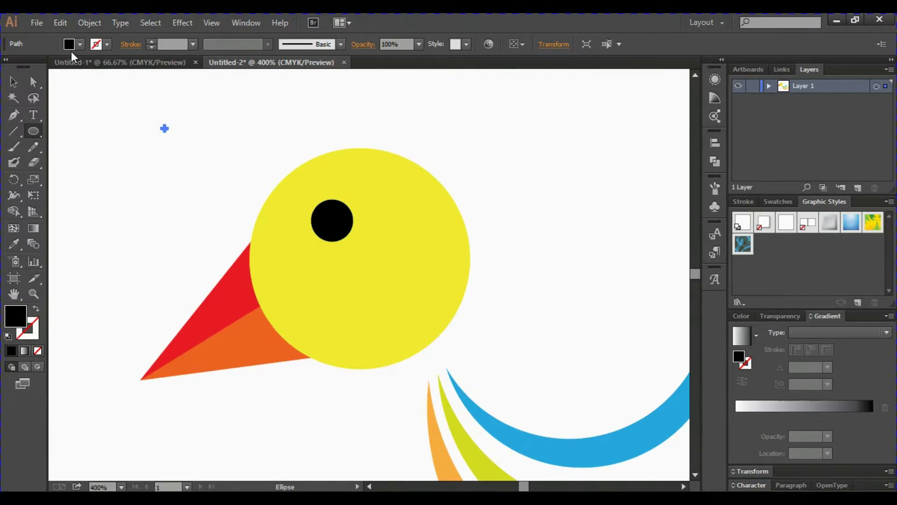
pyautogui.click(80, 44)
pyautogui.press('Escape')
pyautogui.press('v')
pyautogui.moveTo(164, 128); pyautogui.dragTo(330, 220)
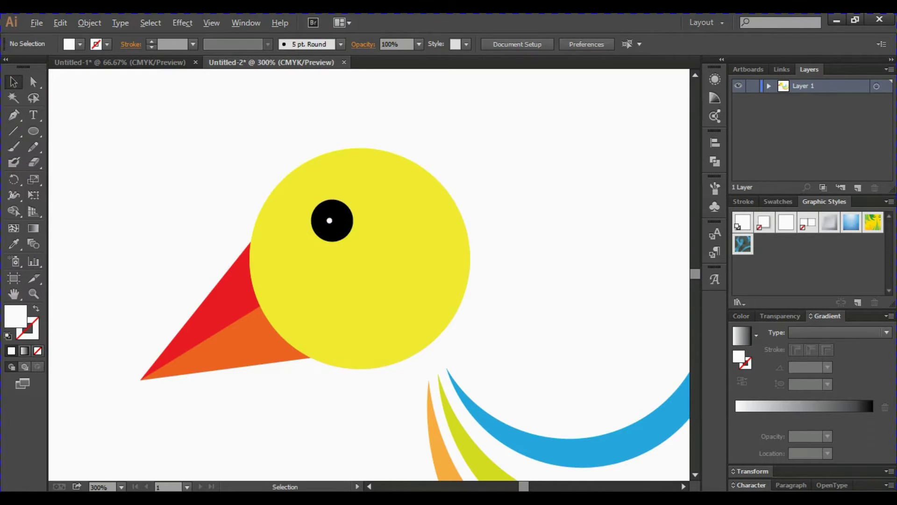
pyautogui.scroll(-3, 324, 258)
pyautogui.scroll(4, 324, 258)
pyautogui.moveTo(339, 208)
pyautogui.mouseDown()
pyautogui.moveTo(348, 217)
pyautogui.moveTo(339, 218)
pyautogui.mouseUp()
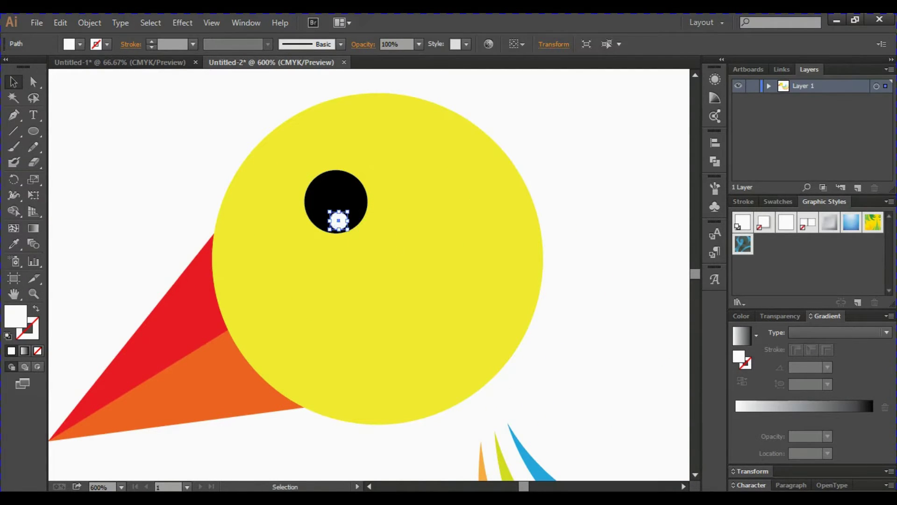
pyautogui.hotkey('ctrl', 'shift', 'a')
pyautogui.hotkey('ctrl', '1')
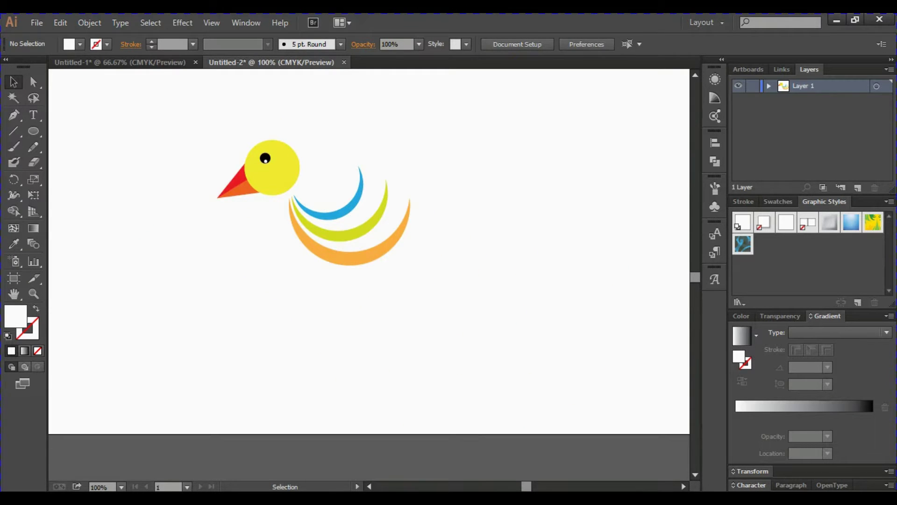
# Reposition the head and beak so they tuck against the arcs.
pyautogui.hotkey('ctrl', '-')
pyautogui.hotkey('ctrl', '+')
pyautogui.moveTo(192, 132); pyautogui.dragTo(287, 199)
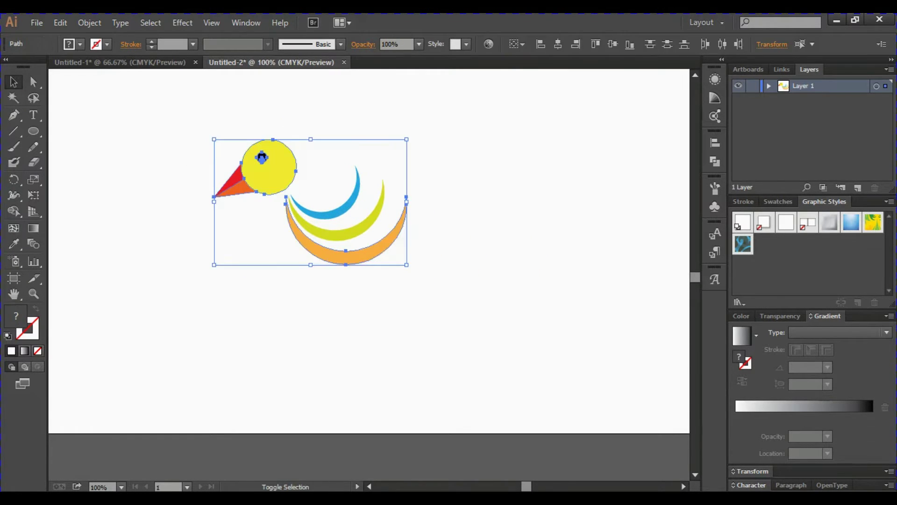
pyautogui.moveTo(222, 123)
pyautogui.mouseDown()
pyautogui.moveTo(266, 187)
pyautogui.moveTo(261, 160)
pyautogui.mouseUp()
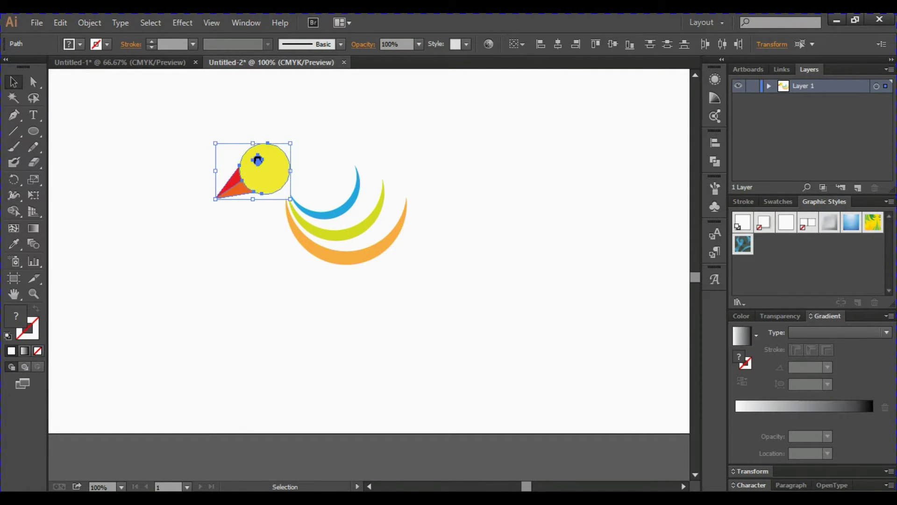
pyautogui.hotkey('ctrl', 'shift', 'a')
# Move the whole bird up and right toward the artboard centre, and nudge the arcs slightly lower.
pyautogui.hotkey('ctrl', '-')
pyautogui.hotkey('ctrl', '-')
pyautogui.hotkey('ctrl', '1')
pyautogui.hotkey('ctrl', '0')
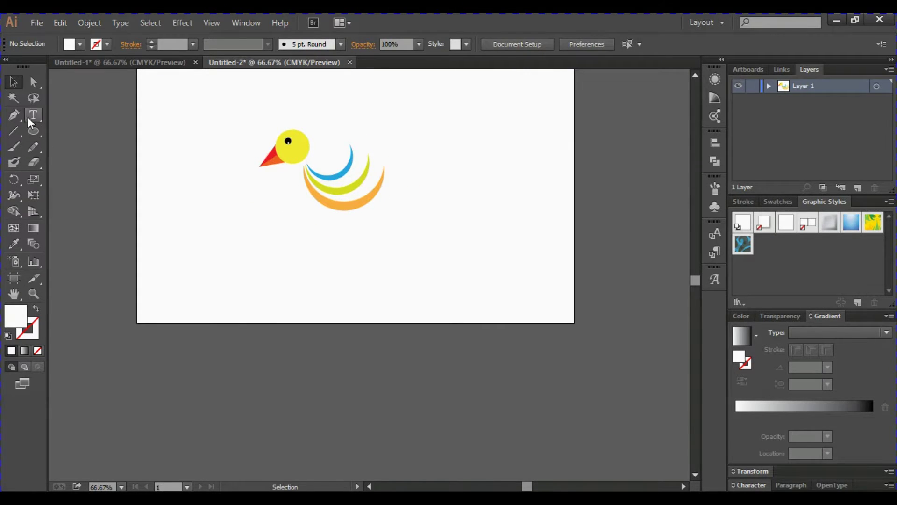
pyautogui.scroll(5, 327, 233)
pyautogui.moveTo(358, 301); pyautogui.dragTo(385, 263)
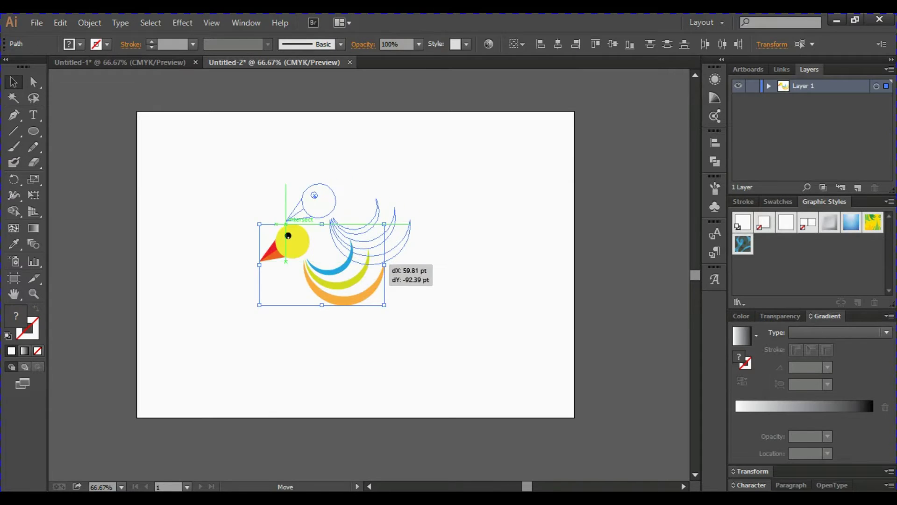
pyautogui.hotkey('ctrl', 'shift', 'a')
pyautogui.moveTo(366, 207)
pyautogui.mouseDown()
pyautogui.moveTo(388, 280)
pyautogui.moveTo(391, 261)
pyautogui.mouseUp()
pyautogui.hotkey('ctrl', 'shift', 'a')
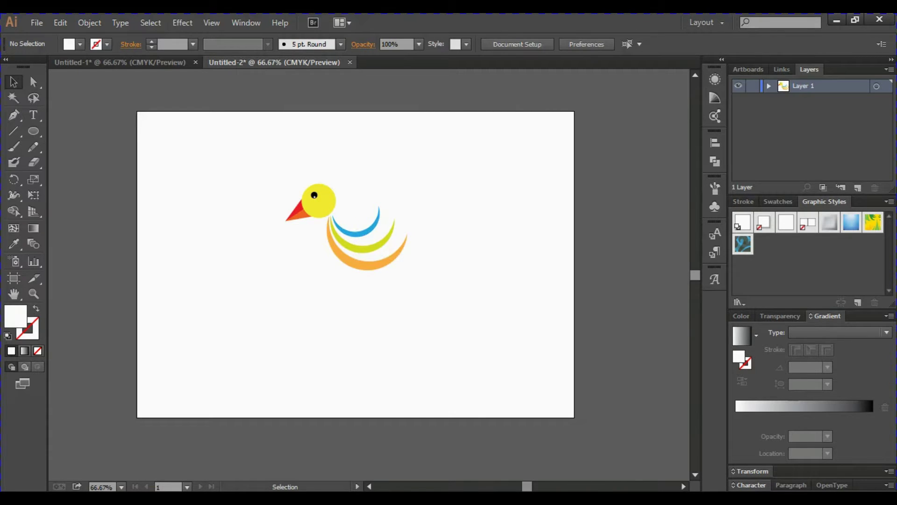
# Rotate the three arcs slightly and nudge them up and right, snug under the head.
pyautogui.moveTo(371, 215); pyautogui.dragTo(413, 283)
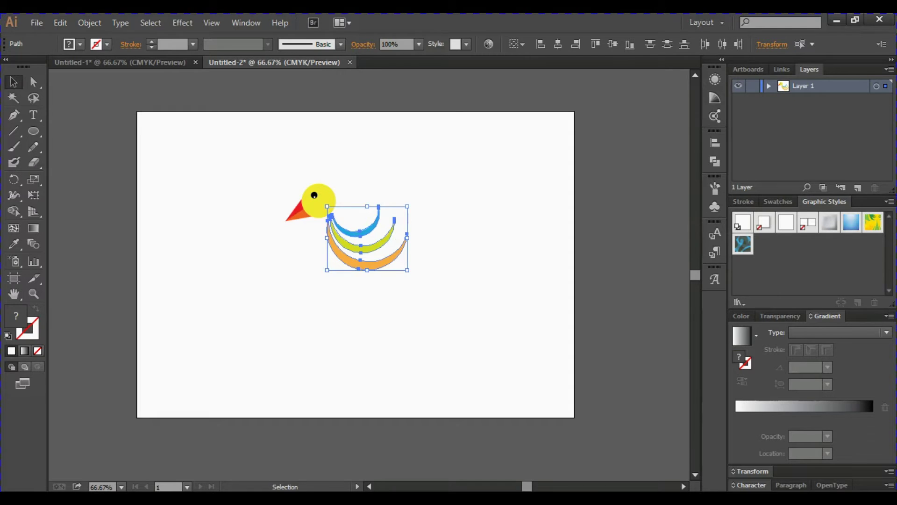
pyautogui.moveTo(426, 211); pyautogui.dragTo(435, 216)
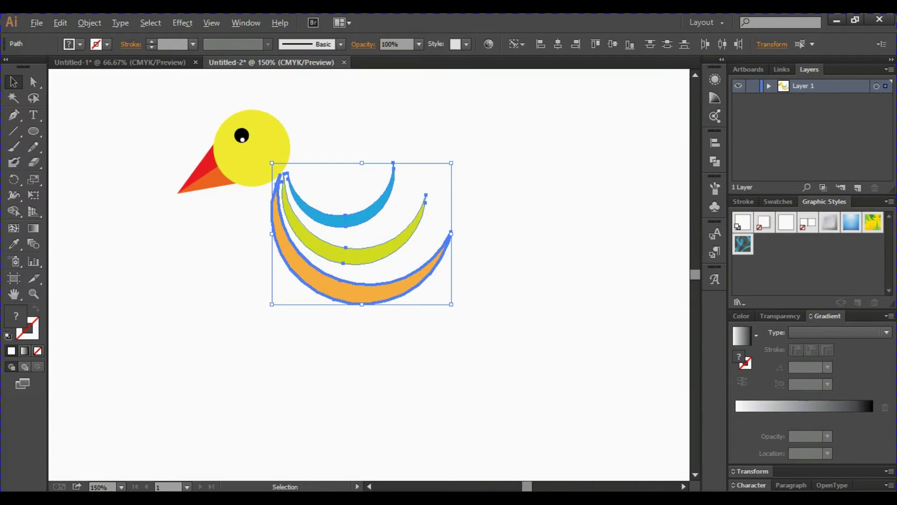
pyautogui.scroll(2, 371, 243)
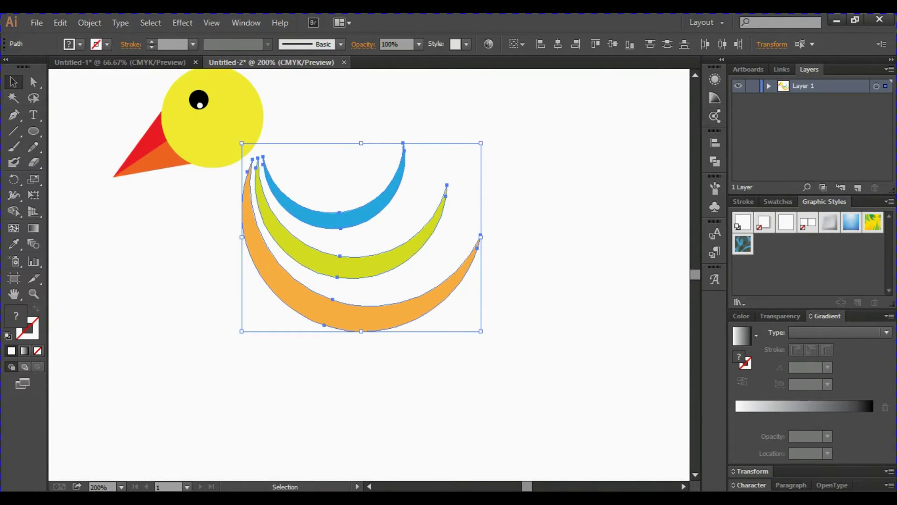
pyautogui.moveTo(374, 308); pyautogui.dragTo(377, 304)
pyautogui.press('Right')
pyautogui.press('Up')
pyautogui.press('Up')
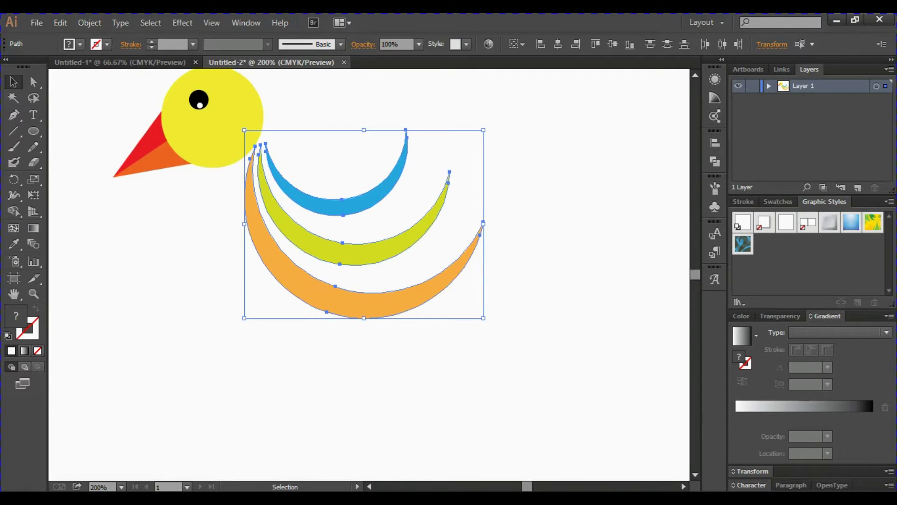
pyautogui.press('Up')
pyautogui.press('Up')
pyautogui.hotkey('ctrl', 'shift', 'a')
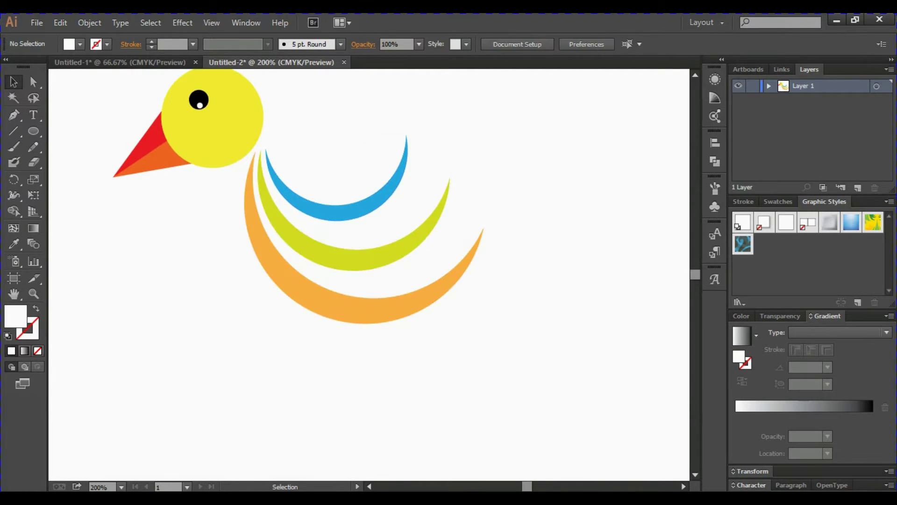
# Group the three coloured arcs into one object.
pyautogui.hotkey('ctrl', '0')
pyautogui.hotkey('ctrl', '1')
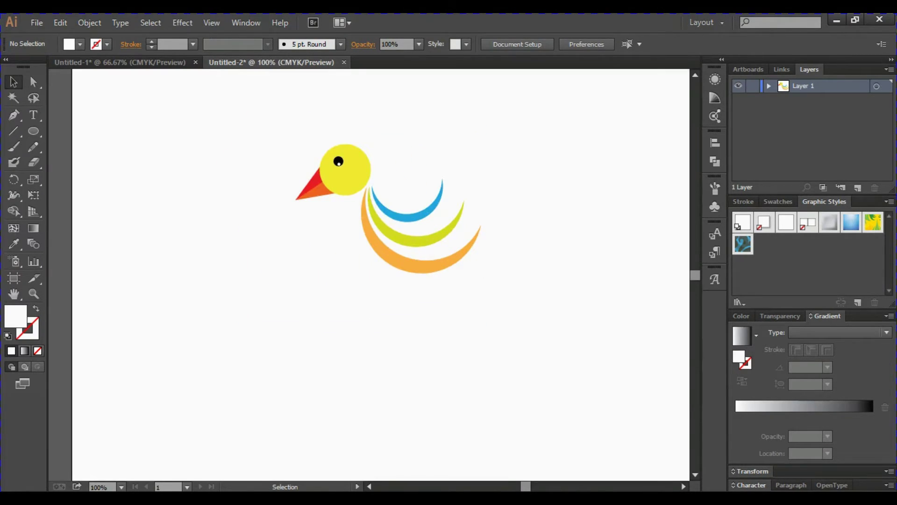
pyautogui.hotkey('ctrl', '0')
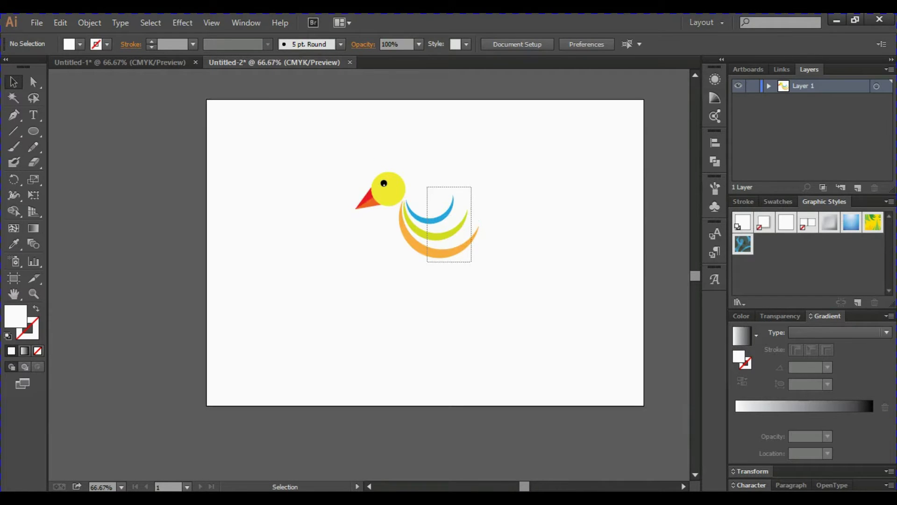
pyautogui.moveTo(426, 187); pyautogui.dragTo(475, 264)
pyautogui.click(91, 23)
pyautogui.click(106, 71)
# Zoom in on the head and inspect the black eye's object options.
pyautogui.hotkey('ctrl', 'shift', 'a')
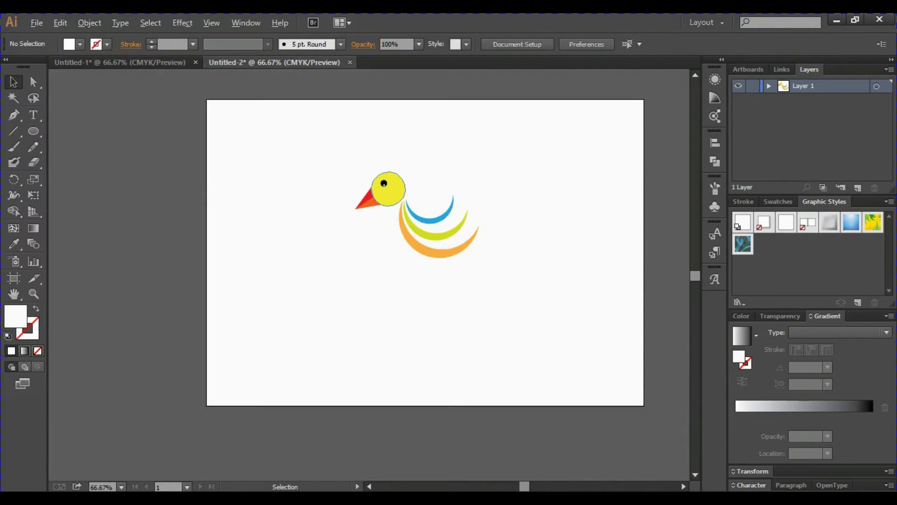
pyautogui.hotkey('ctrl', '=')
pyautogui.hotkey('ctrl', '=')
pyautogui.hotkey('ctrl', '=')
pyautogui.hotkey('ctrl', '=')
pyautogui.hotkey('ctrl', '=')
pyautogui.hotkey('ctrl', '-')
pyautogui.click(330, 181)
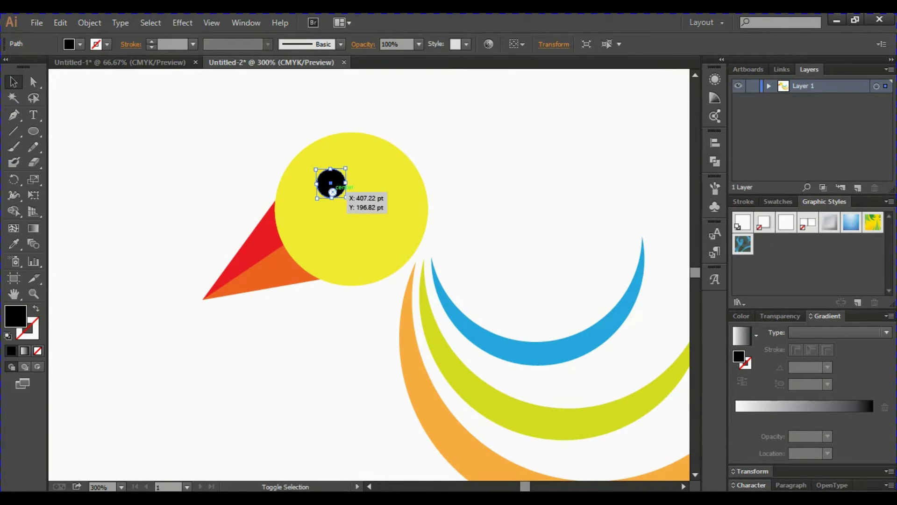
pyautogui.click(89, 23)
pyautogui.press('Escape')
# Inspect the beak, return to actual size, and pick the Type tool.
pyautogui.click(262, 262)
pyautogui.click(140, 374)
pyautogui.click(262, 262)
pyautogui.click(90, 22)
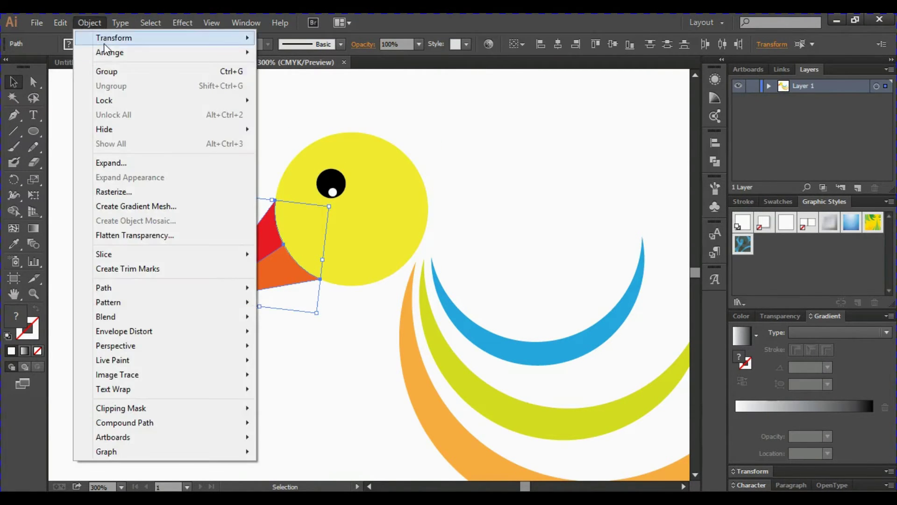
pyautogui.press('Escape')
pyautogui.hotkey('ctrl', 'shift', 'a')
pyautogui.hotkey('ctrl', '1')
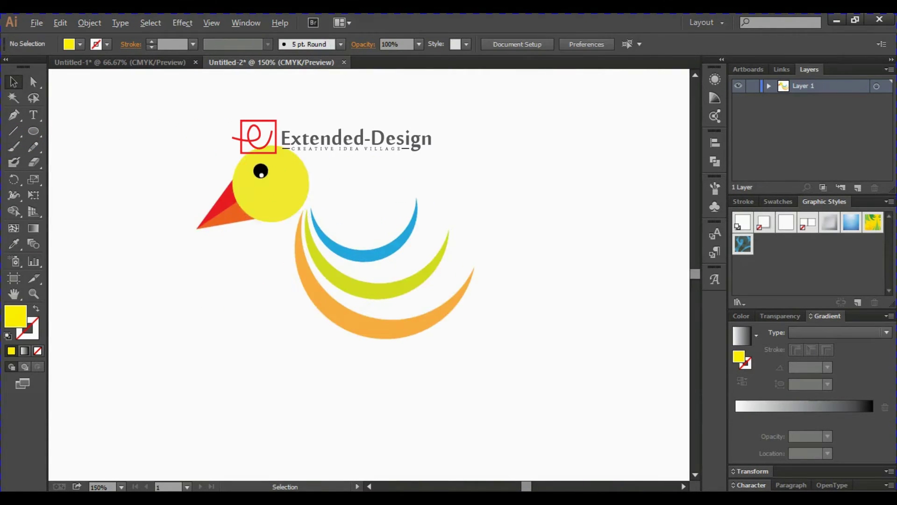
pyautogui.click(34, 114)
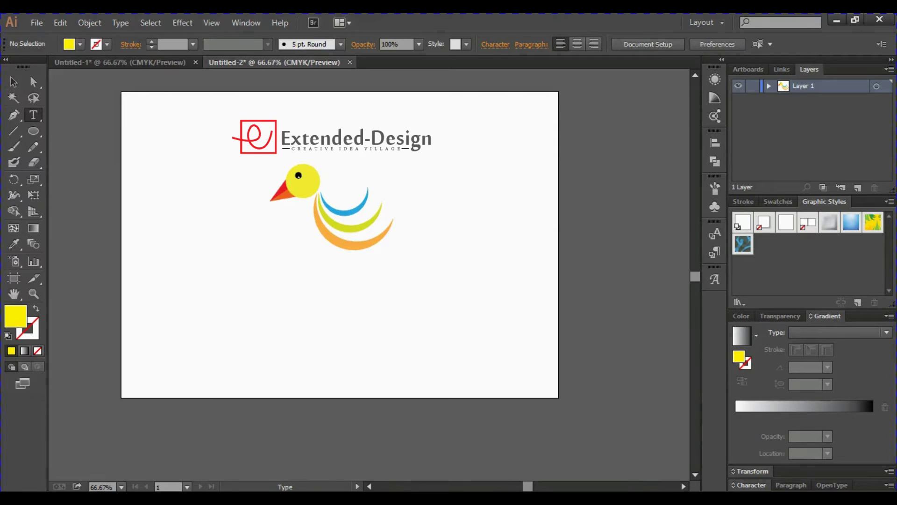
# Place the Bird text under the bird, enlarge it, and try Dr Sugiyama Regular.
pyautogui.click(265, 256)
pyautogui.write('Bird')
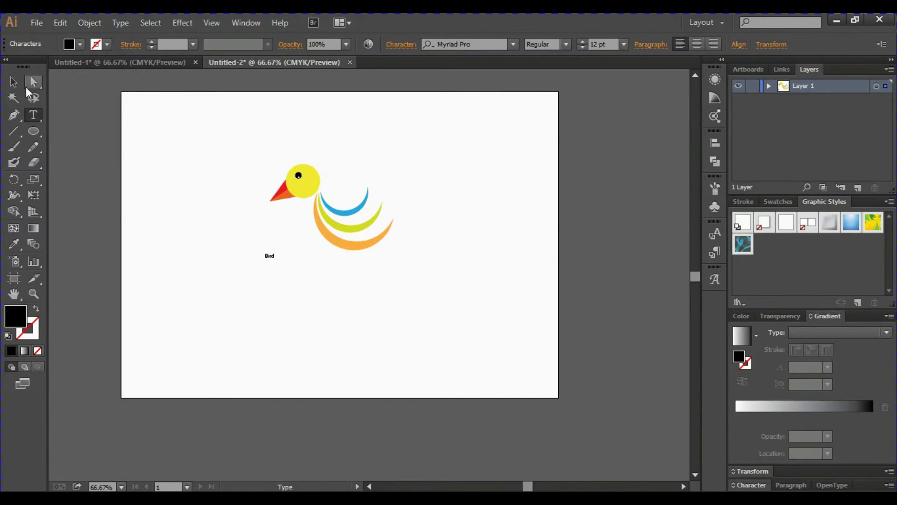
pyautogui.click(13, 81)
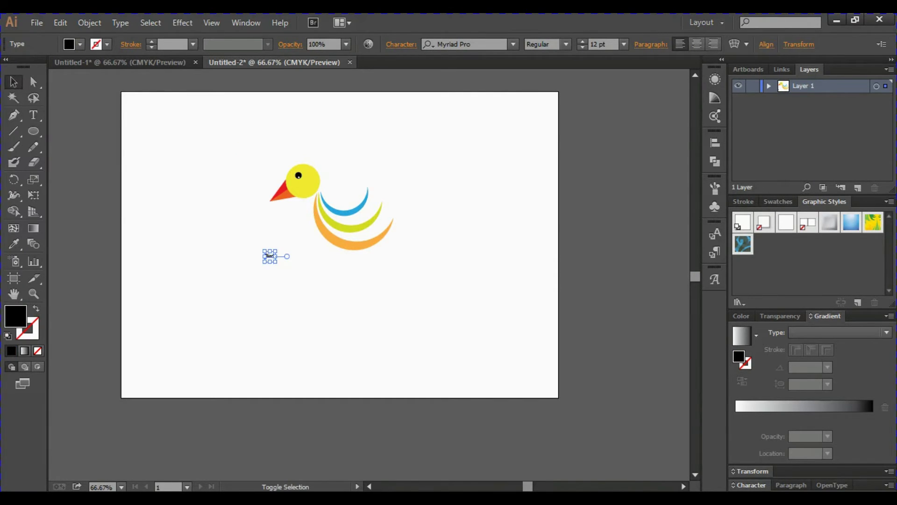
pyautogui.moveTo(276, 262)
pyautogui.mouseDown()
pyautogui.moveTo(387, 351)
pyautogui.moveTo(364, 299)
pyautogui.mouseUp()
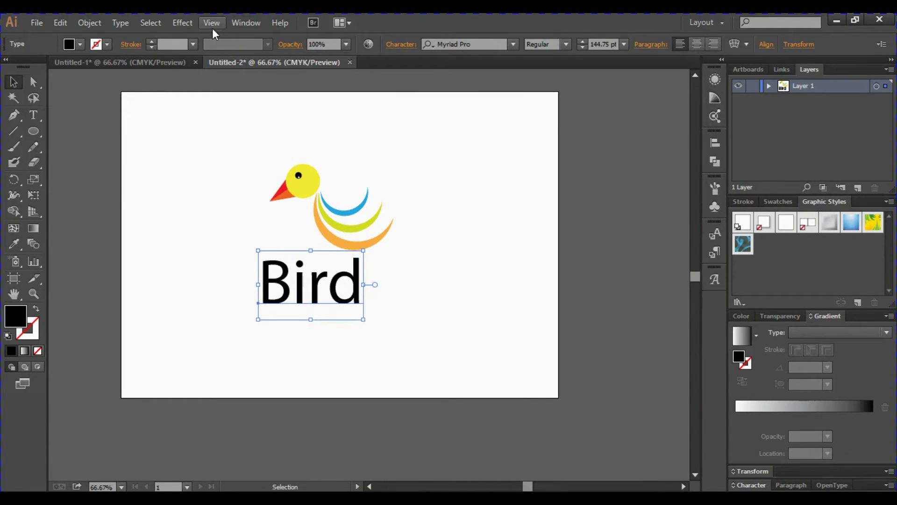
pyautogui.click(513, 44)
pyautogui.scroll(5, 534, 149)
pyautogui.scroll(6, 534, 146)
pyautogui.scroll(10, 535, 145)
pyautogui.scroll(8, 537, 146)
pyautogui.scroll(1, 537, 146)
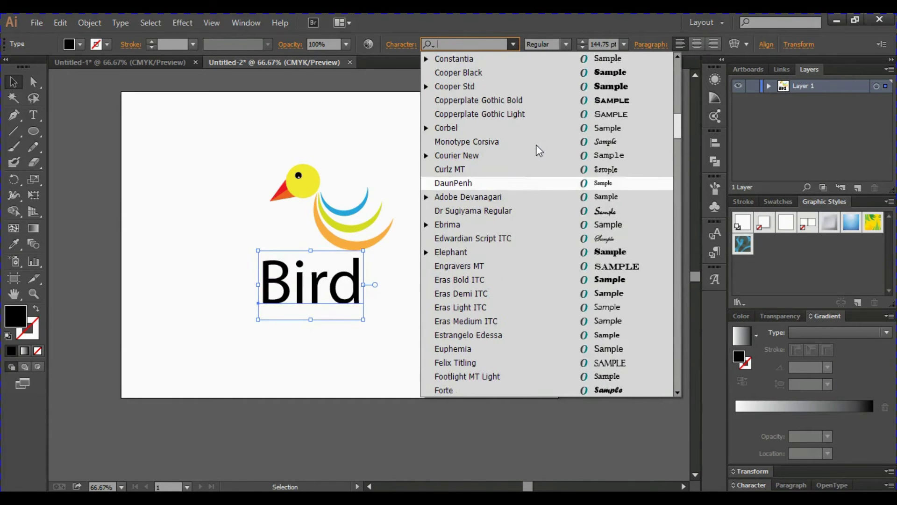
pyautogui.click(593, 211)
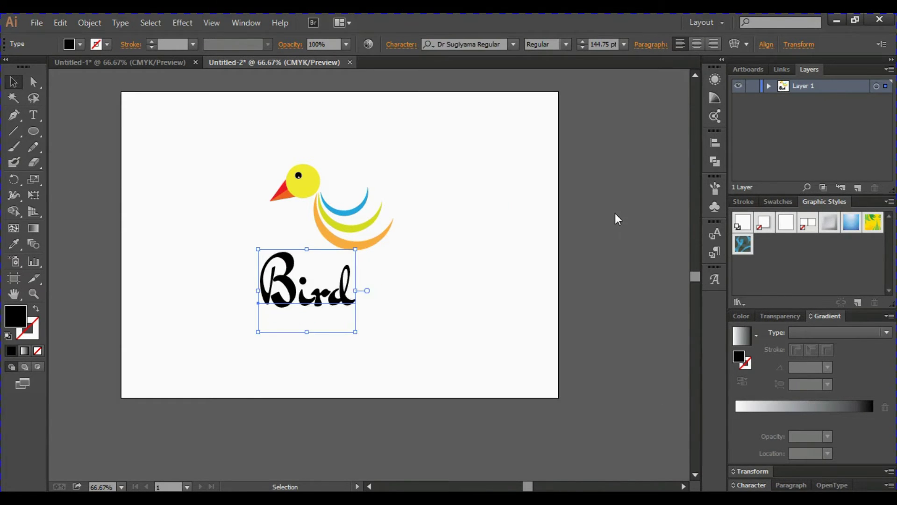
# Try Chempaka Ranting Outline and Simpul, then settle on Chempaka Ranting Bold at 144.75 pt.
pyautogui.click(513, 44)
pyautogui.scroll(6, 593, 140)
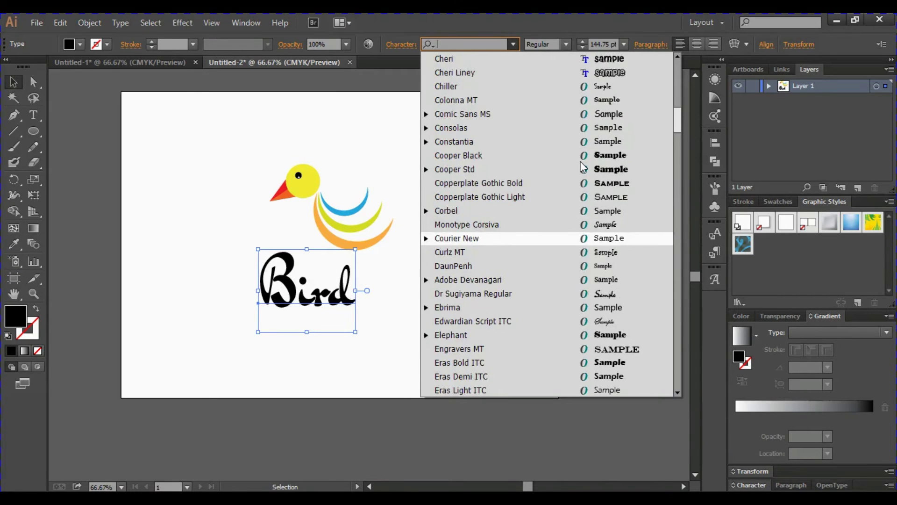
pyautogui.scroll(3, 598, 91)
pyautogui.click(598, 73)
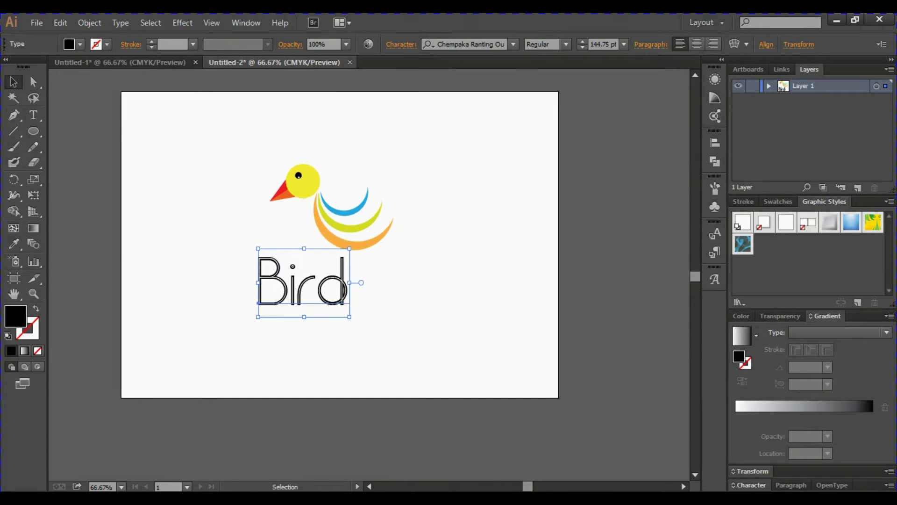
pyautogui.click(514, 44)
pyautogui.click(615, 84)
pyautogui.click(514, 44)
pyautogui.click(596, 73)
pyautogui.click(514, 44)
pyautogui.click(607, 59)
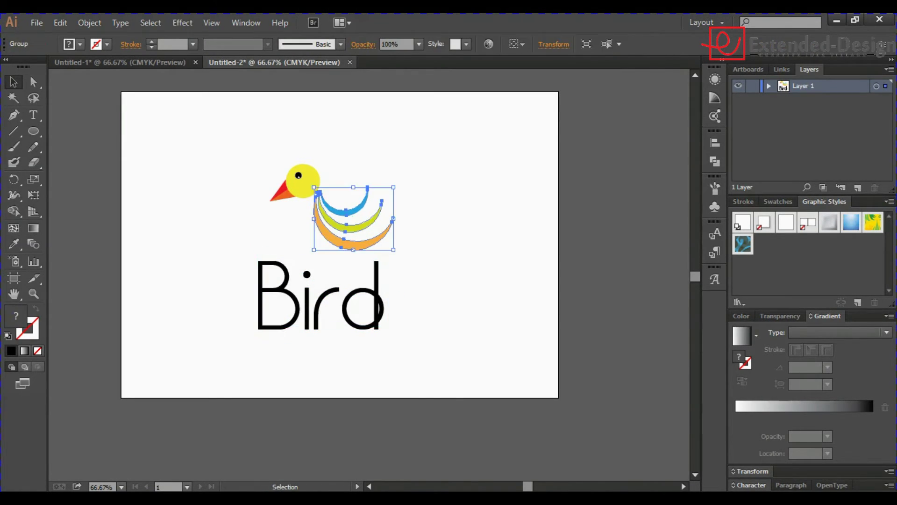
# Group all the bird shapes into one object.
pyautogui.moveTo(266, 143)
pyautogui.mouseDown()
pyautogui.moveTo(397, 253)
pyautogui.moveTo(344, 269)
pyautogui.mouseUp()
pyautogui.click(90, 22)
pyautogui.click(106, 71)
# Shrink the bird group slightly and position it just above the Bird text.
pyautogui.moveTo(376, 189); pyautogui.dragTo(365, 196)
pyautogui.moveTo(377, 269); pyautogui.dragTo(371, 269)
pyautogui.click(421, 290)
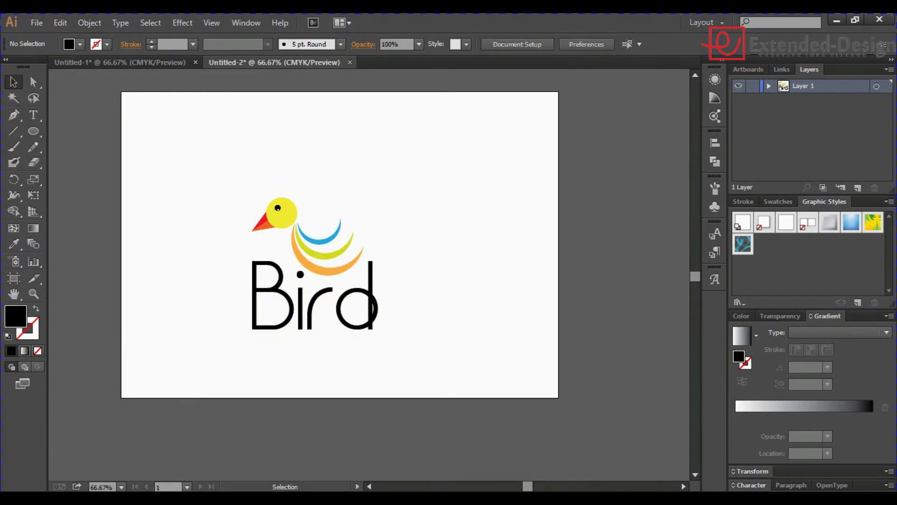
pyautogui.click(373, 290)
pyautogui.moveTo(347, 235); pyautogui.dragTo(352, 248)
pyautogui.press('Right')
pyautogui.press('Right')
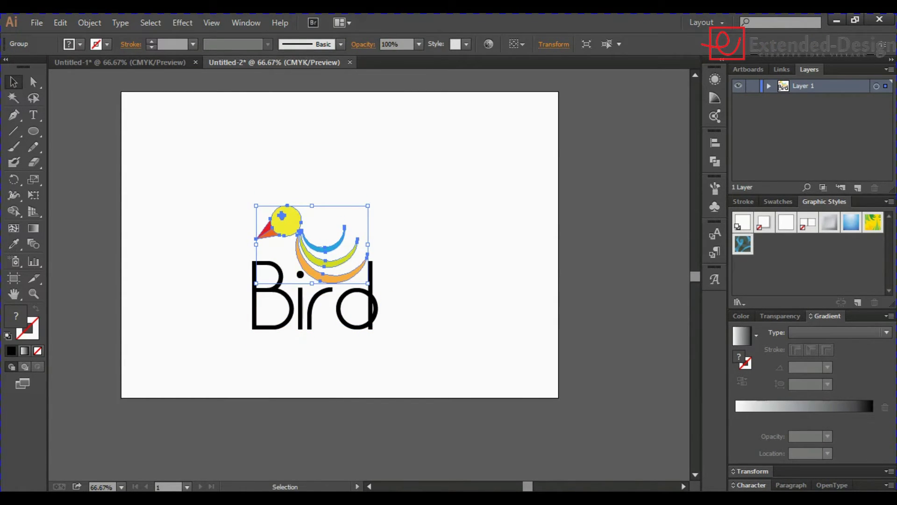
pyautogui.hotkey('ctrl', 'shift', 'a')
# Scale the bird and Bird text down together to about 60% (120.86 pt).
pyautogui.scroll(-2, 339, 234)
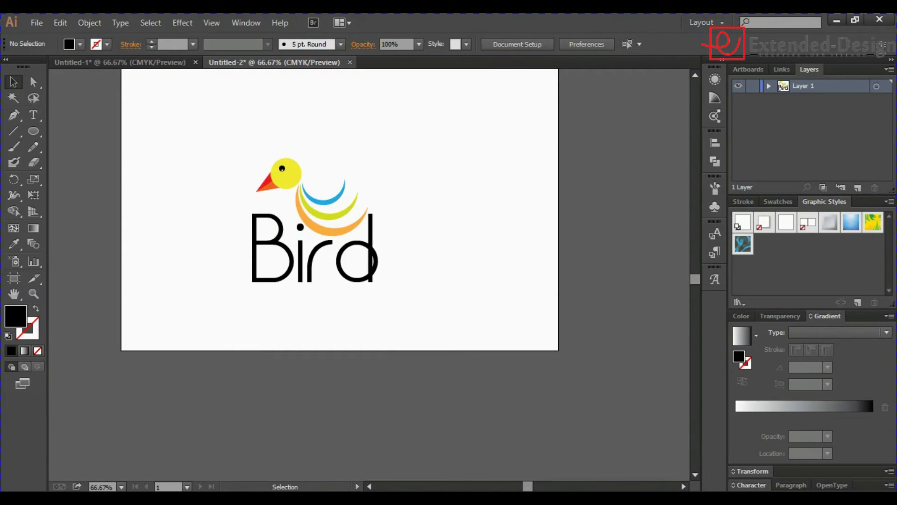
pyautogui.moveTo(200, 144); pyautogui.dragTo(436, 325)
pyautogui.moveTo(381, 297)
pyautogui.mouseDown()
pyautogui.moveTo(329, 240)
pyautogui.moveTo(360, 231)
pyautogui.mouseUp()
pyautogui.hotkey('ctrl', 'shift', 'a')
pyautogui.scroll(1, 340, 234)
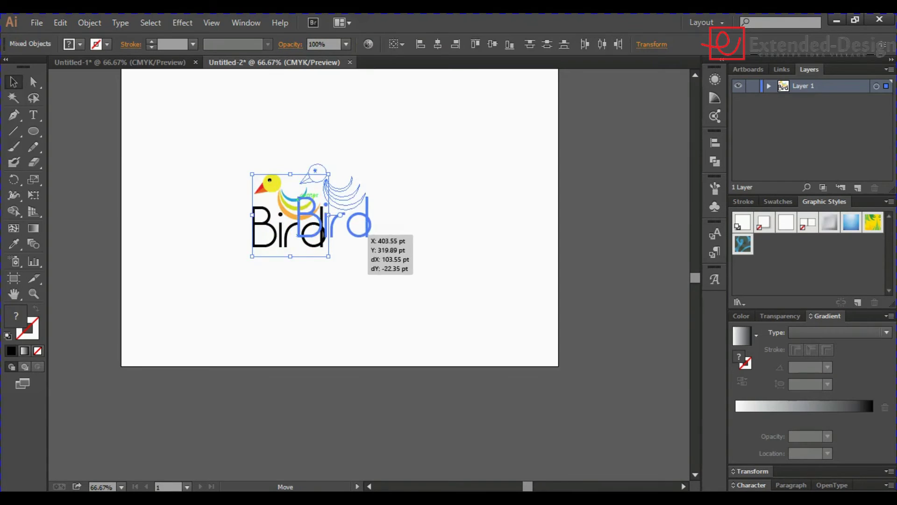
pyautogui.click(334, 208)
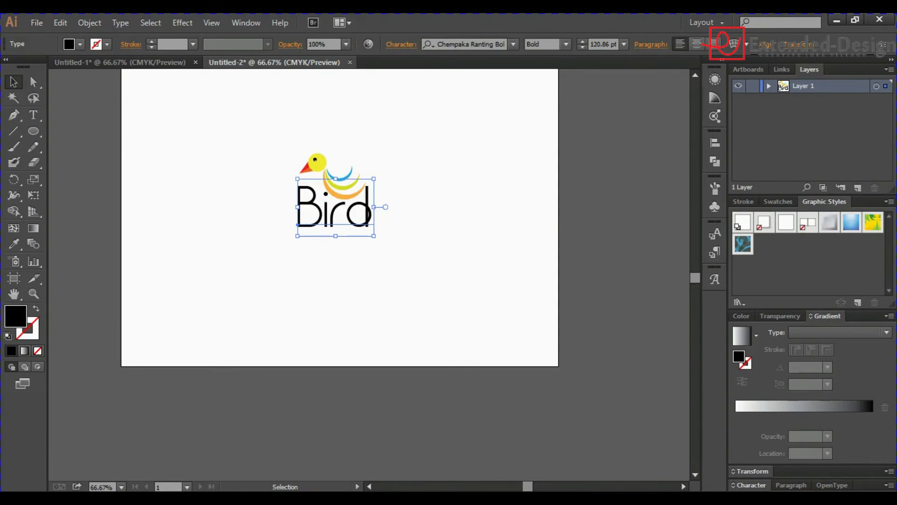
# Fill the Bird text dark green and give it a black outline.
pyautogui.click(80, 44)
pyautogui.click(64, 75)
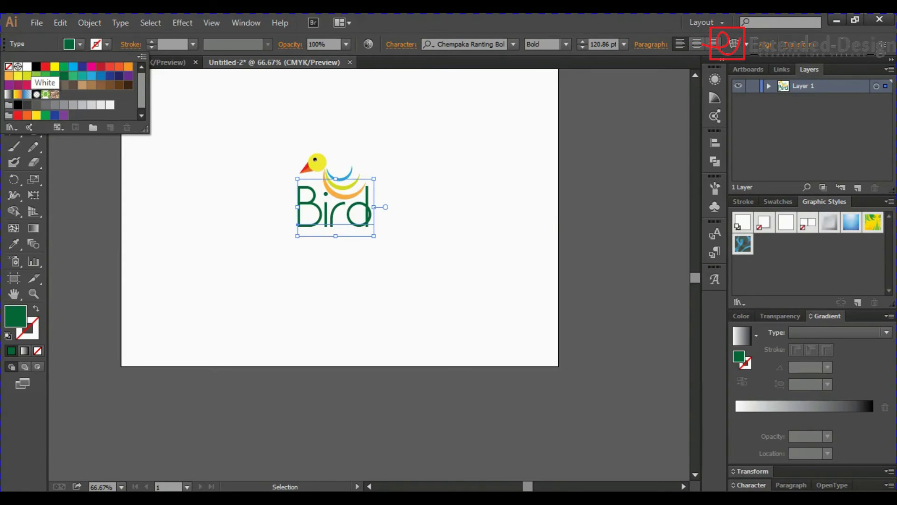
pyautogui.click(27, 67)
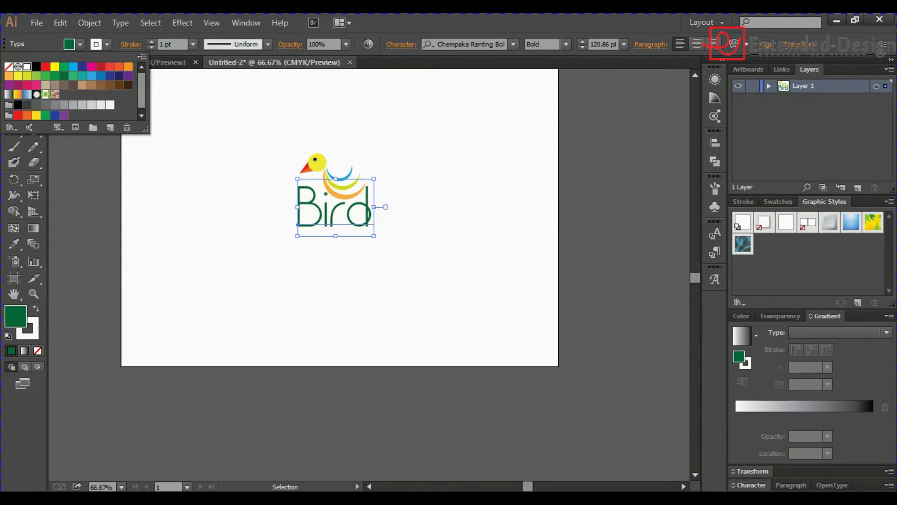
pyautogui.click(36, 94)
pyautogui.click(55, 66)
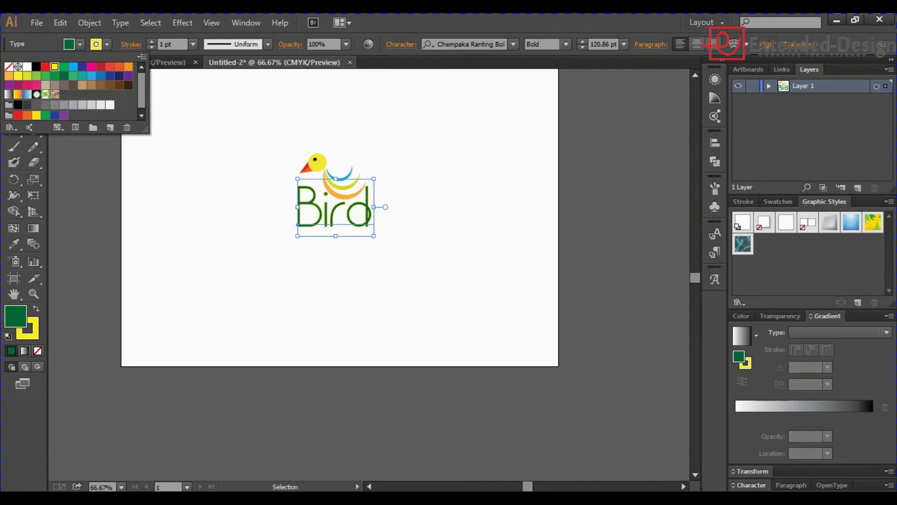
pyautogui.hotkey('ctrl', 'shift', 'a')
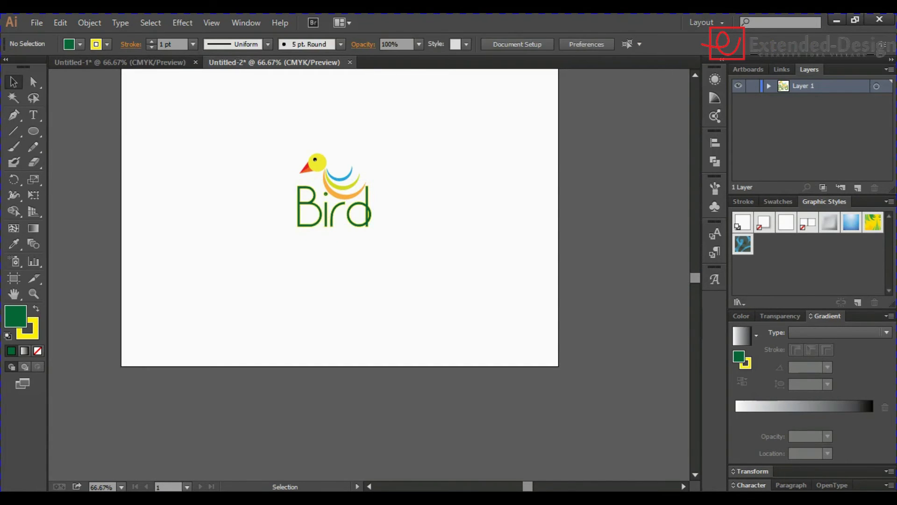
pyautogui.click(334, 210)
pyautogui.click(107, 44)
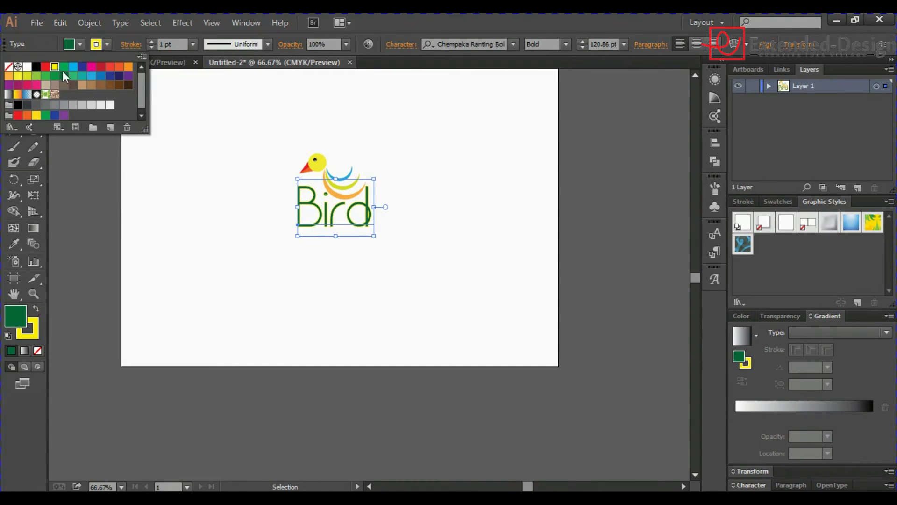
pyautogui.click(45, 67)
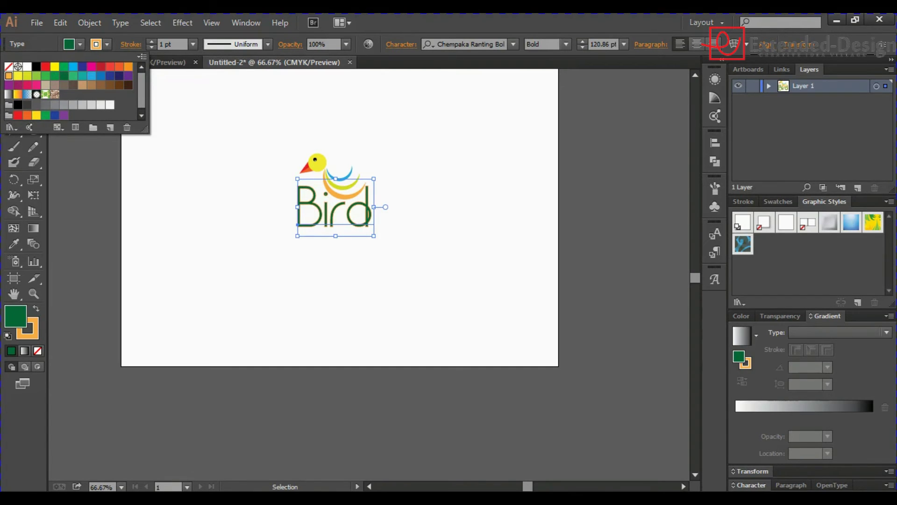
pyautogui.click(36, 67)
pyautogui.hotkey('ctrl', 'shift', 'a')
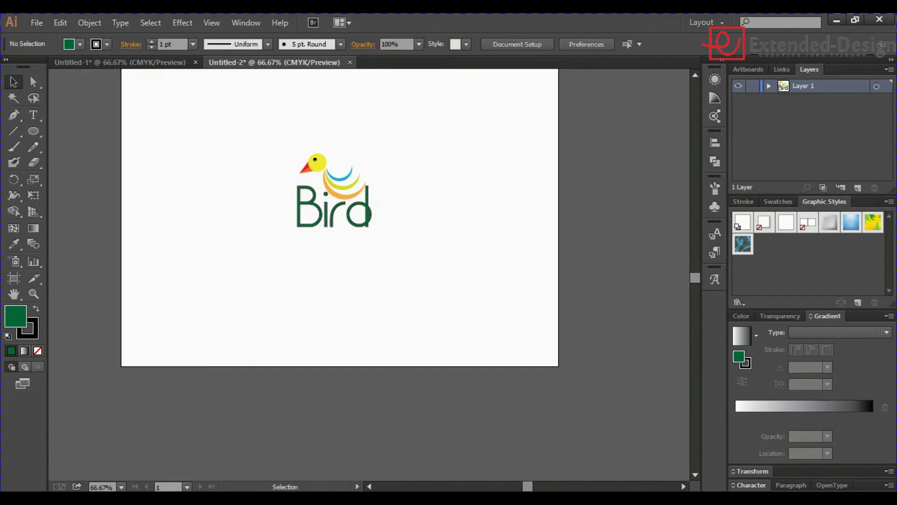
# Enlarge the Bird text to about 126.07 pt and shift it slightly up-left.
pyautogui.scroll(1, 334, 225)
pyautogui.click(334, 224)
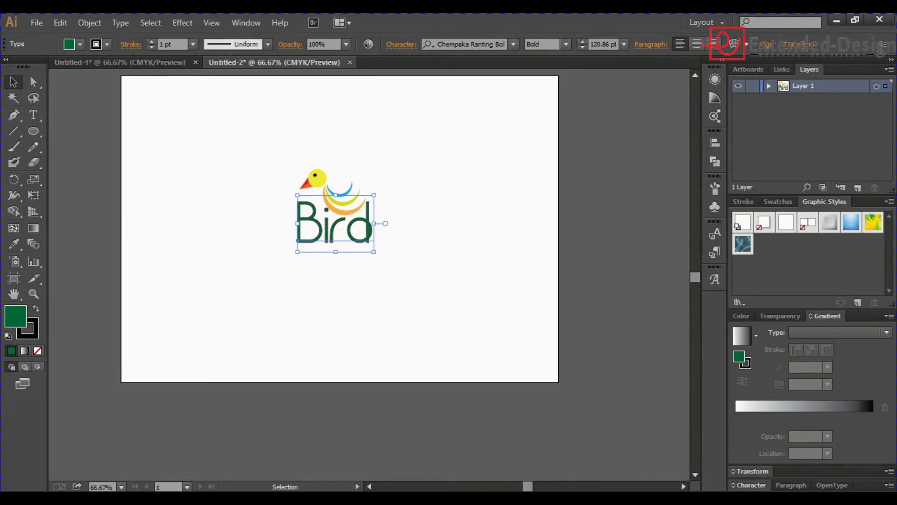
pyautogui.moveTo(374, 252); pyautogui.dragTo(377, 255)
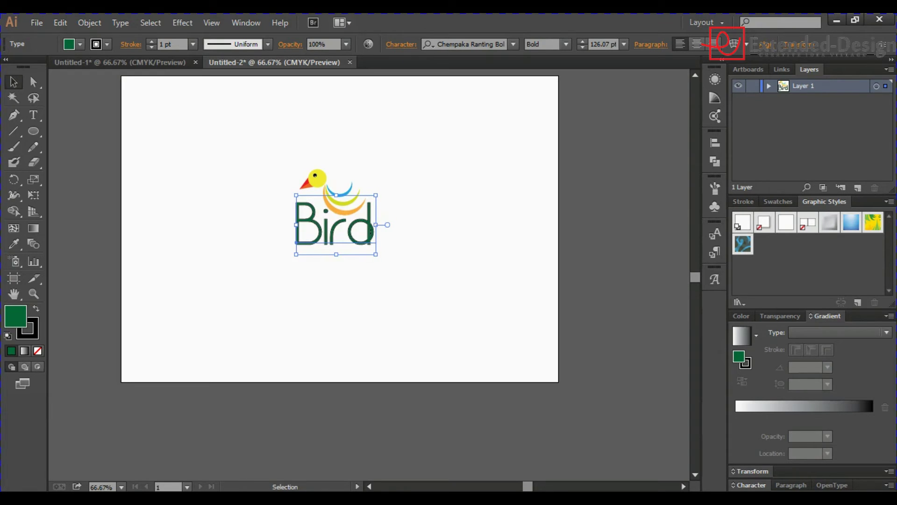
pyautogui.moveTo(372, 230); pyautogui.dragTo(371, 229)
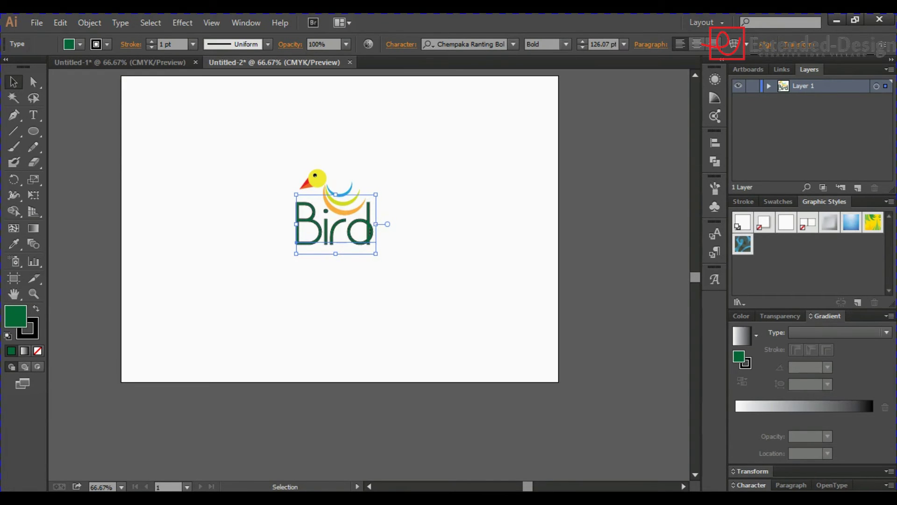
pyautogui.hotkey('ctrl', 'shift', 'a')
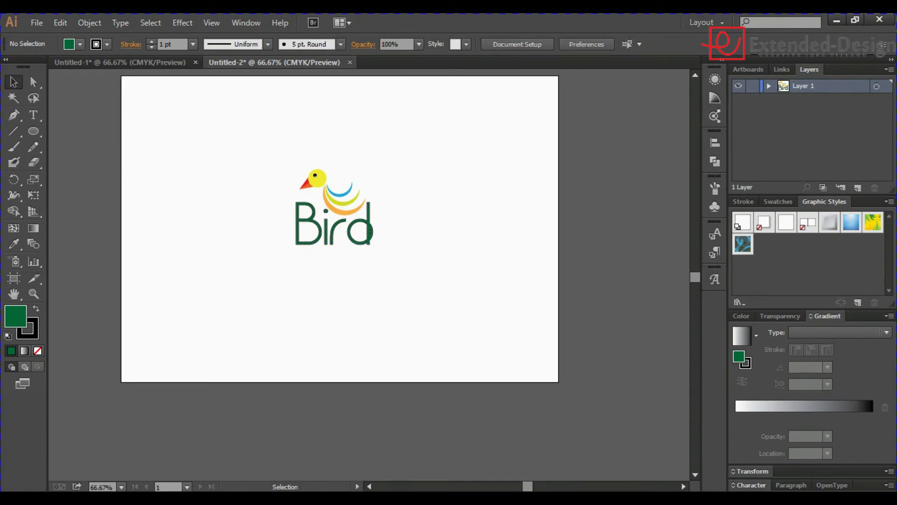
# Type the 'Extended-Design.com' tagline in Myriad Pro and enlarge it beneath Bird.
pyautogui.click(33, 114)
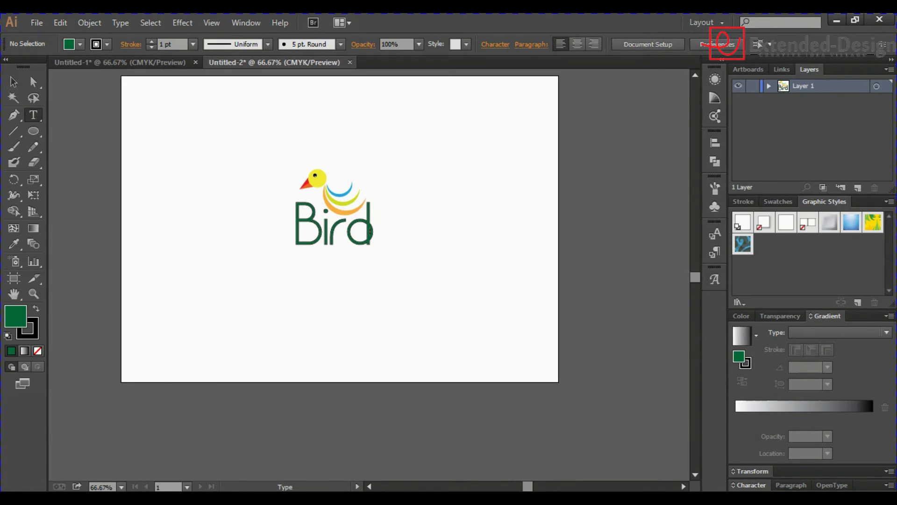
pyautogui.click(263, 267)
pyautogui.write('Extended')
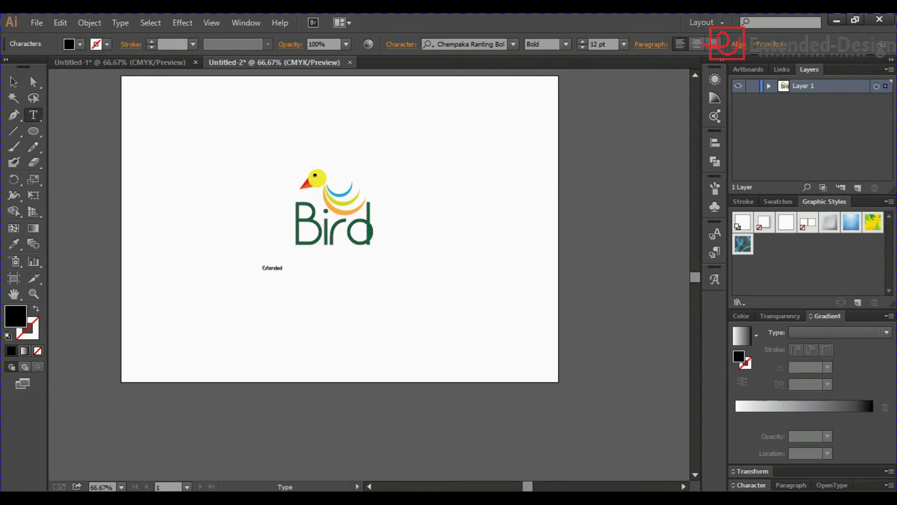
pyautogui.press('Escape')
pyautogui.write('-Design.com')
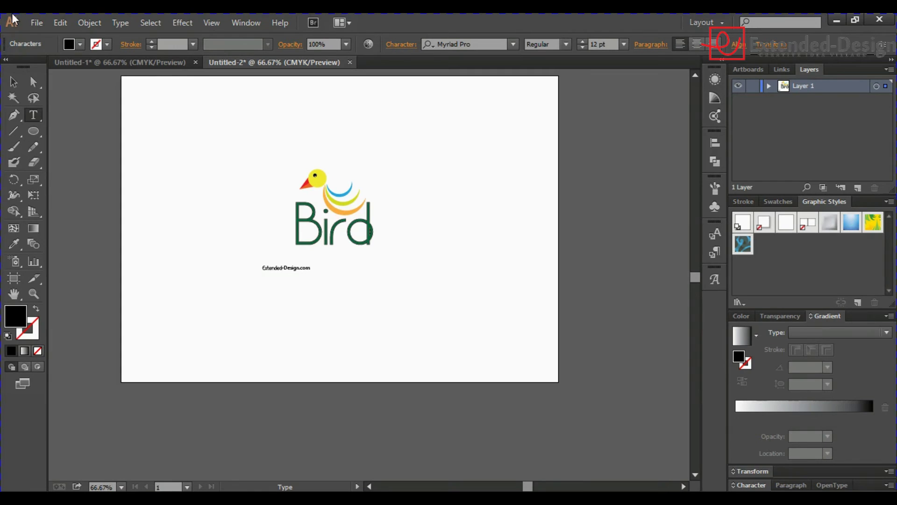
pyautogui.click(14, 82)
pyautogui.moveTo(310, 271)
pyautogui.mouseDown()
pyautogui.moveTo(377, 283)
pyautogui.moveTo(361, 257)
pyautogui.moveTo(332, 252)
pyautogui.mouseUp()
# Nudge the tagline right and draw a black-filled rectangle covering the whole logo.
pyautogui.hotkey('ctrl', 'shift', 'a')
pyautogui.click(331, 253)
pyautogui.hotkey('ctrl', 'shift', 'a')
pyautogui.scroll(1, 340, 229)
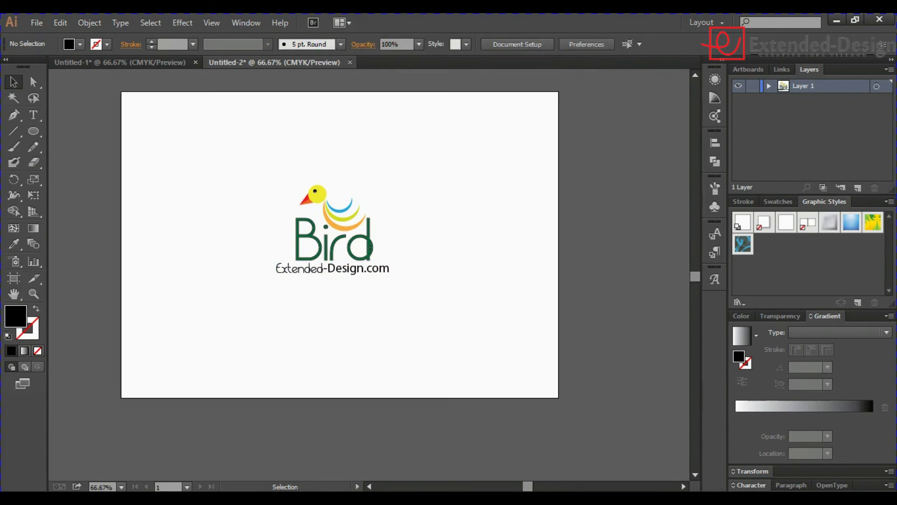
pyautogui.scroll(-1, 339, 229)
pyautogui.moveTo(33, 131); pyautogui.dragTo(37, 132)
pyautogui.moveTo(153, 125); pyautogui.dragTo(637, 304)
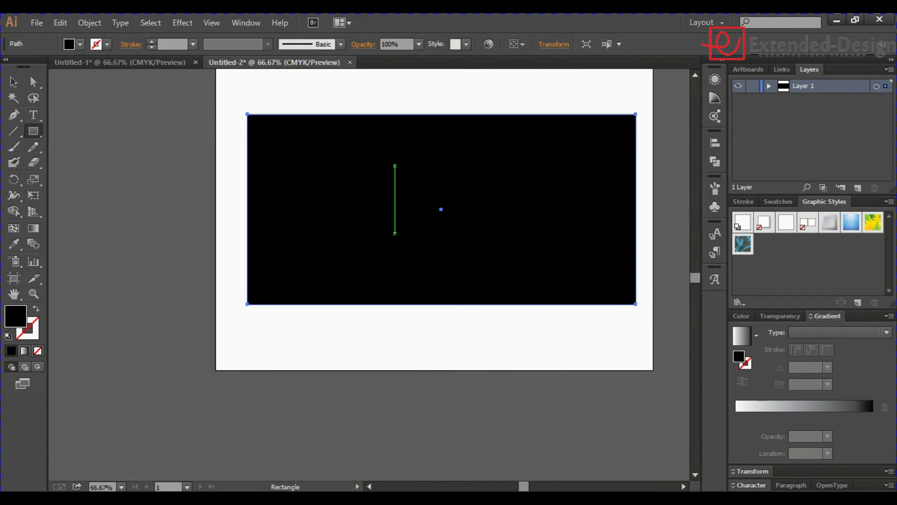
# Send the black rectangle to the back and stretch it to fill the whole artboard.
pyautogui.click(13, 82)
pyautogui.rightClick(314, 137)
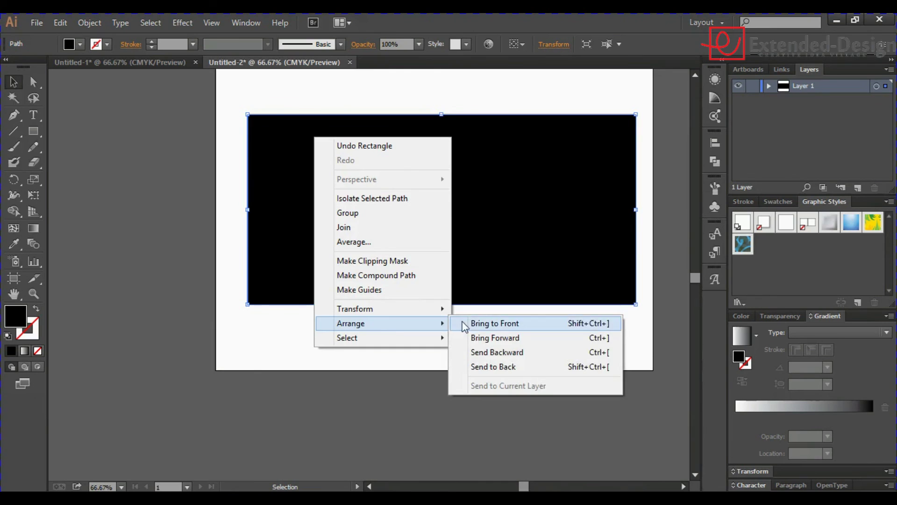
pyautogui.click(493, 366)
pyautogui.moveTo(635, 225)
pyautogui.mouseDown()
pyautogui.moveTo(631, 238)
pyautogui.moveTo(653, 237)
pyautogui.mouseUp()
pyautogui.moveTo(240, 237); pyautogui.dragTo(215, 237)
pyautogui.moveTo(435, 143); pyautogui.dragTo(435, 95)
pyautogui.moveTo(434, 333); pyautogui.dragTo(447, 401)
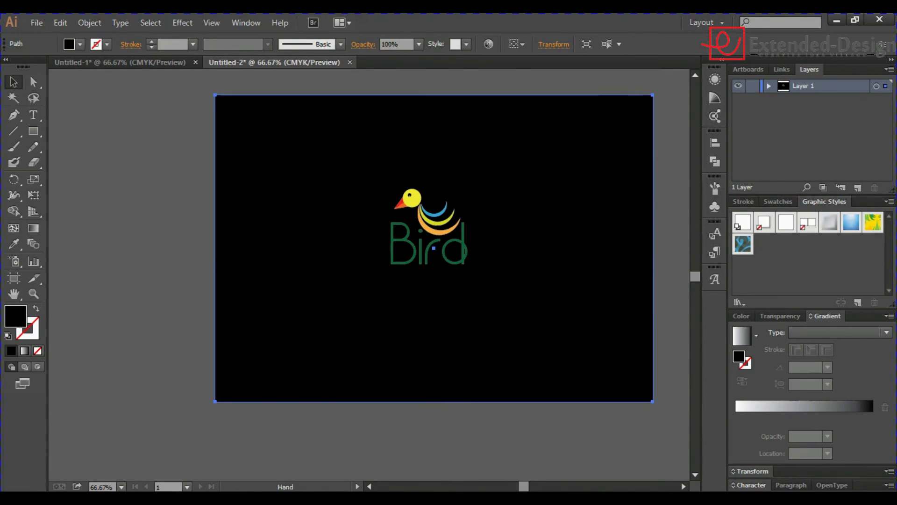
# Fill the Bird text green and the tagline text white from the swatches.
pyautogui.hscroll(2, 434, 248)
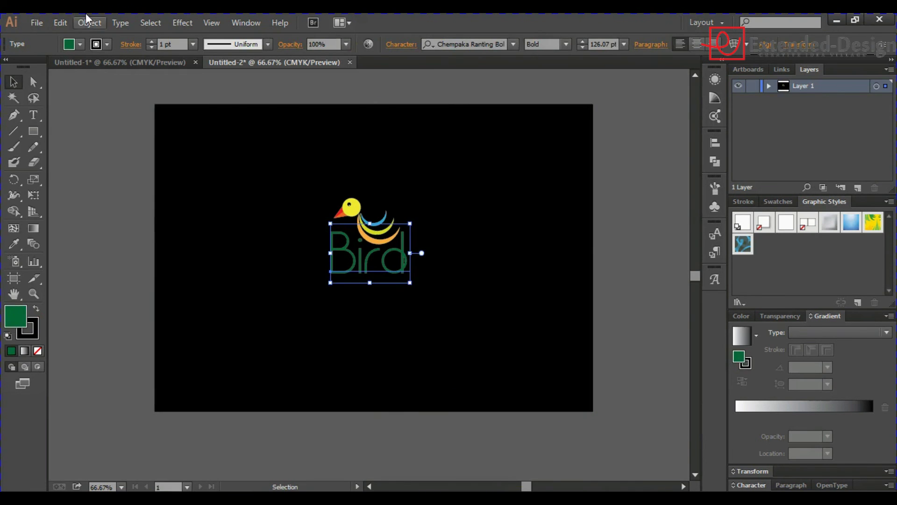
pyautogui.click(80, 44)
pyautogui.click(24, 85)
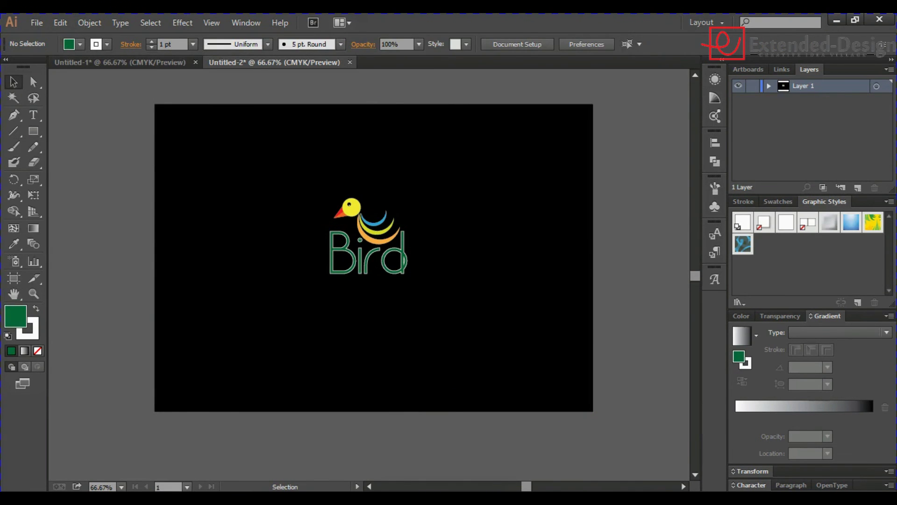
pyautogui.click(368, 281)
pyautogui.click(80, 44)
pyautogui.click(27, 66)
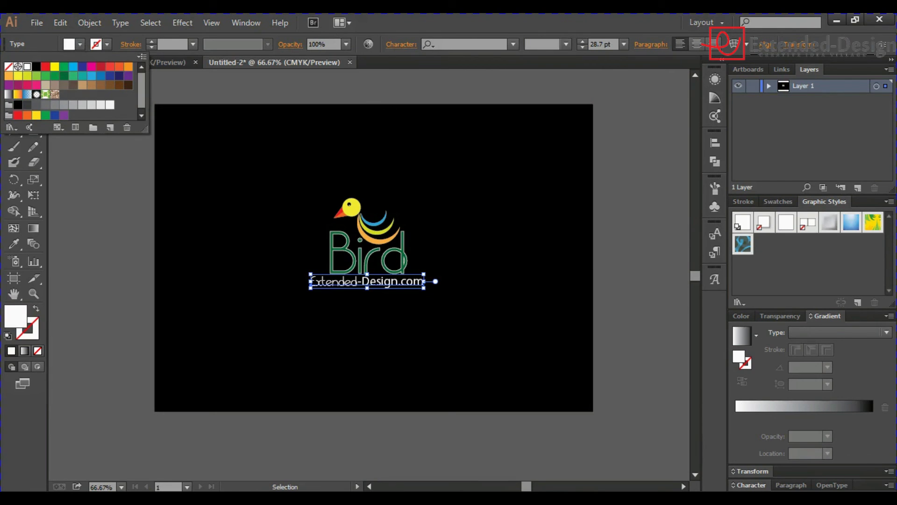